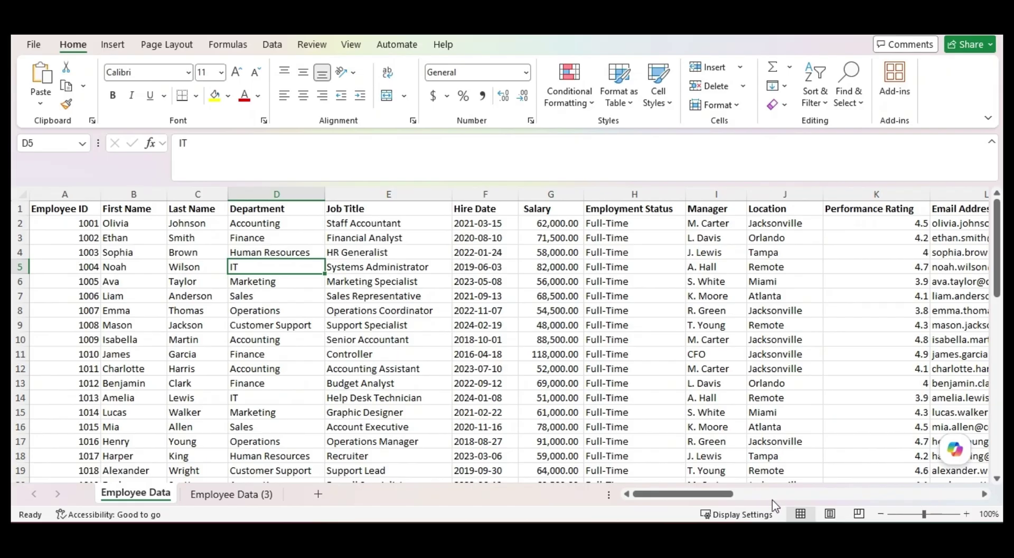
Look through the employee table's columns and all its rows to check whether the header row stays in view.
{"action": "left_click_drag", "start_coordinate": [701, 499], "coordinate": [668, 494]}
{"action": "left_click_drag", "start_coordinate": [993, 259], "coordinate": [955, 241]}
{"action": "left_click", "coordinate": [153, 210]}
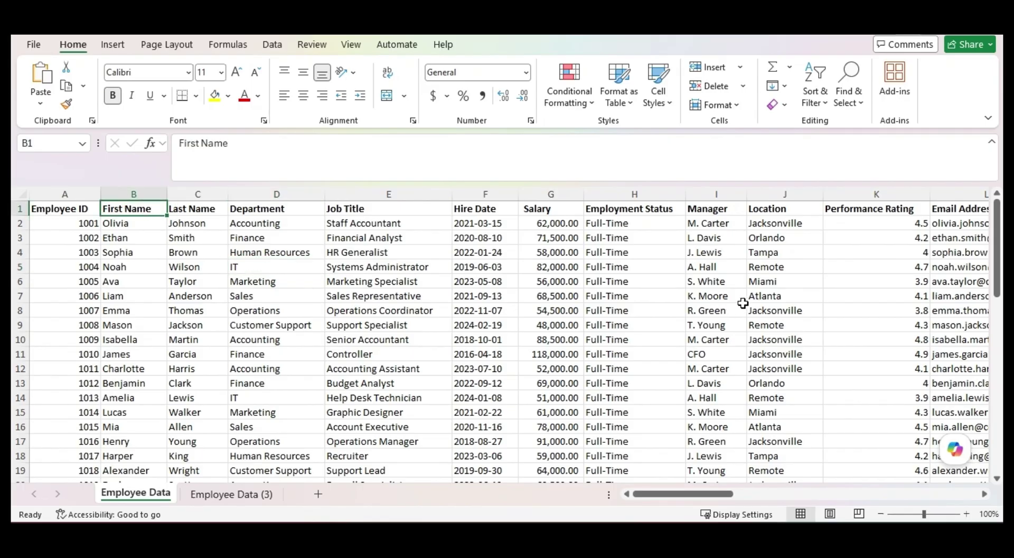
{"action": "scroll", "coordinate": [717, 302], "scroll_direction": "down", "scroll_amount": 2}
{"action": "scroll", "coordinate": [711, 301], "scroll_direction": "down", "scroll_amount": 7}
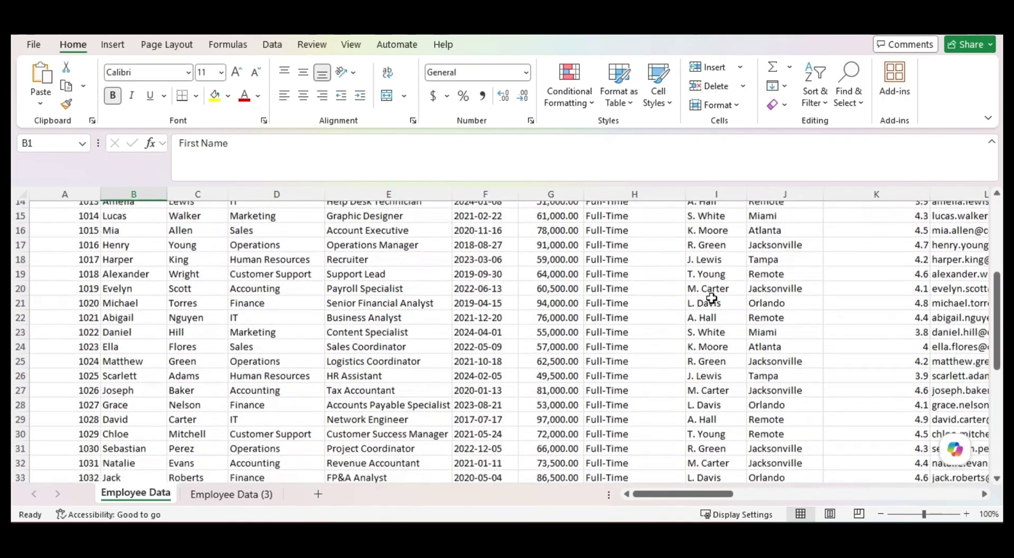
{"action": "scroll", "coordinate": [711, 296], "scroll_direction": "down", "scroll_amount": 5}
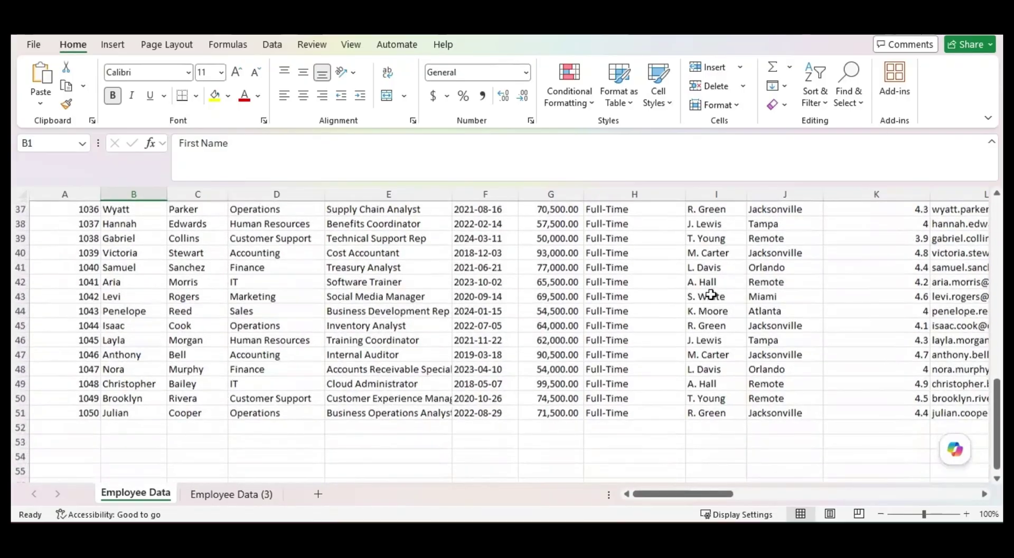
{"action": "scroll", "coordinate": [711, 293], "scroll_direction": "up", "scroll_amount": 14}
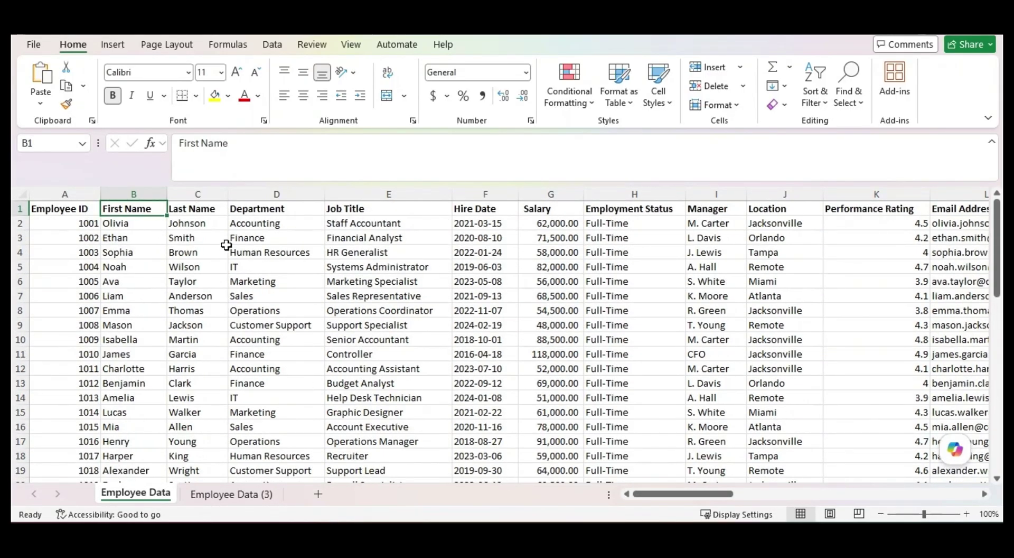
Freeze the top row of the Employee Data sheet so the column headers stay in place.
{"action": "left_click", "coordinate": [351, 45]}
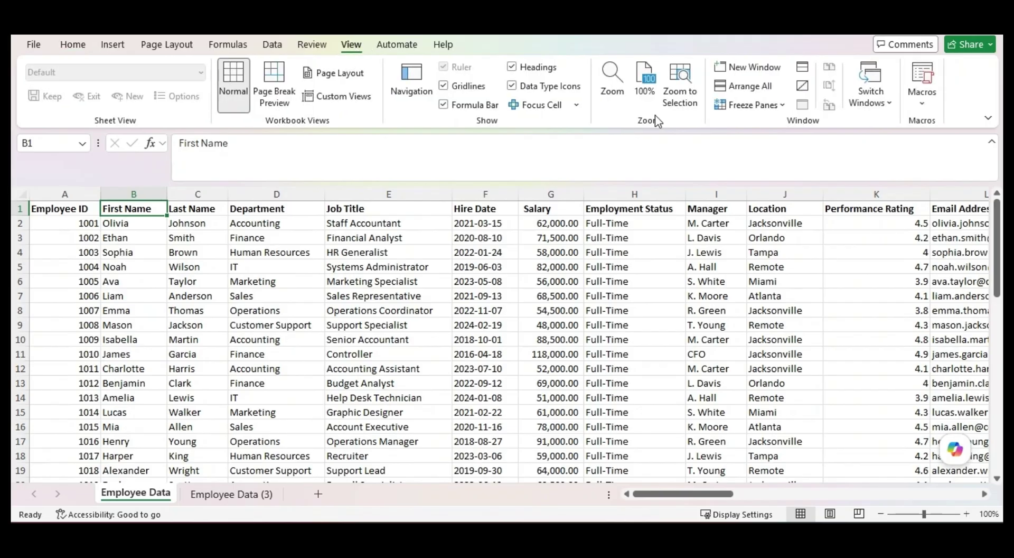
{"action": "left_click", "coordinate": [780, 106]}
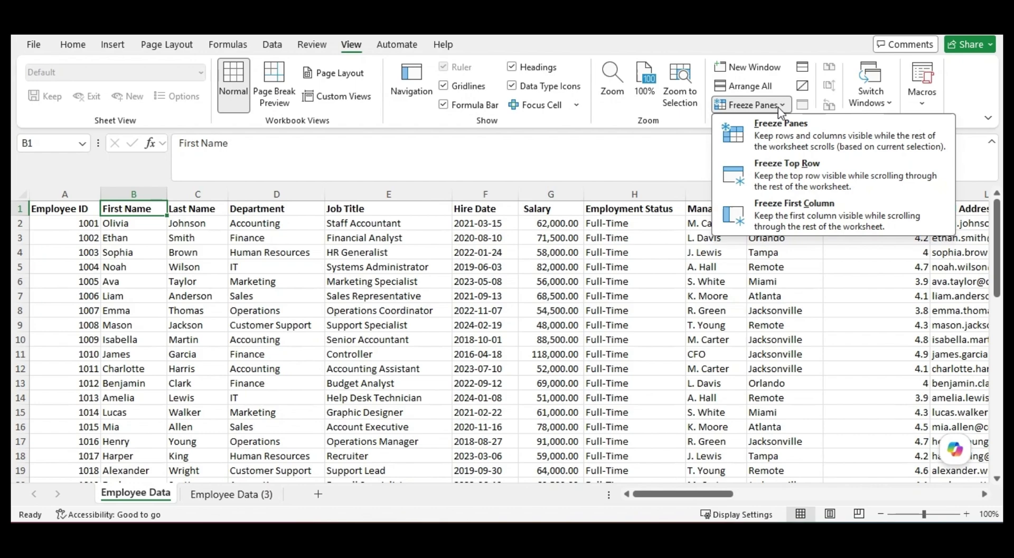
{"action": "left_click", "coordinate": [776, 169]}
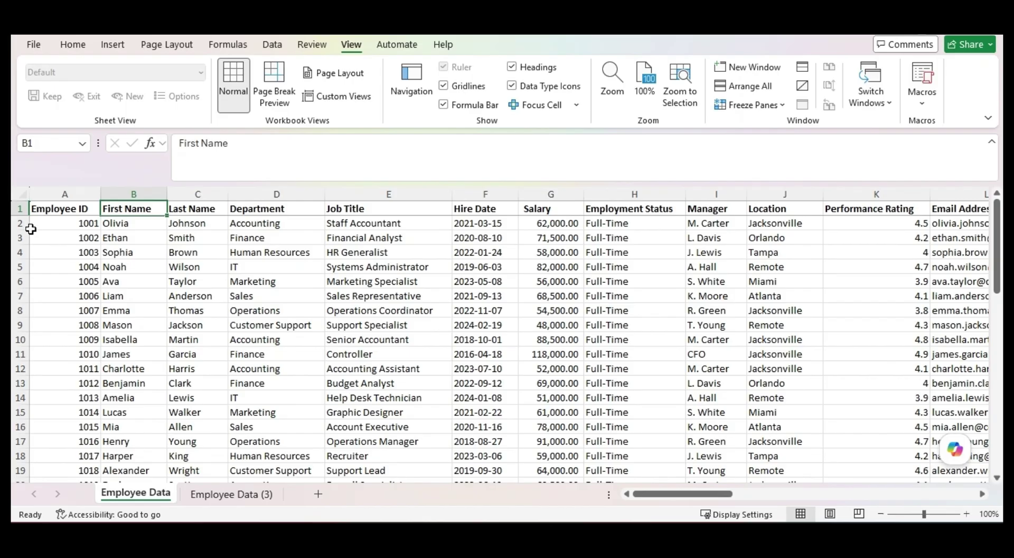
Check down to the last employee record and back that the frozen header row stays in view.
{"action": "left_click", "coordinate": [182, 252]}
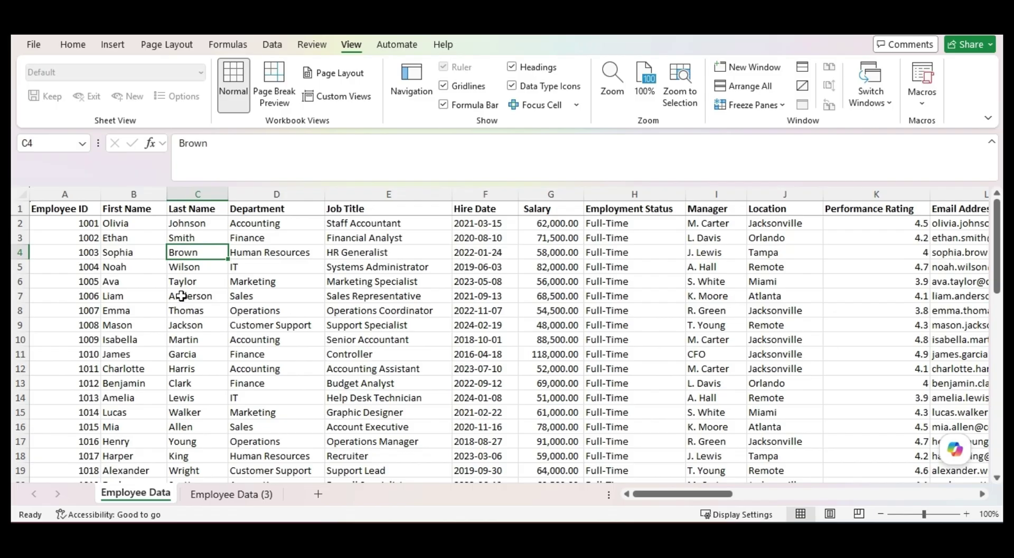
{"action": "scroll", "coordinate": [282, 288], "scroll_direction": "down", "scroll_amount": 1}
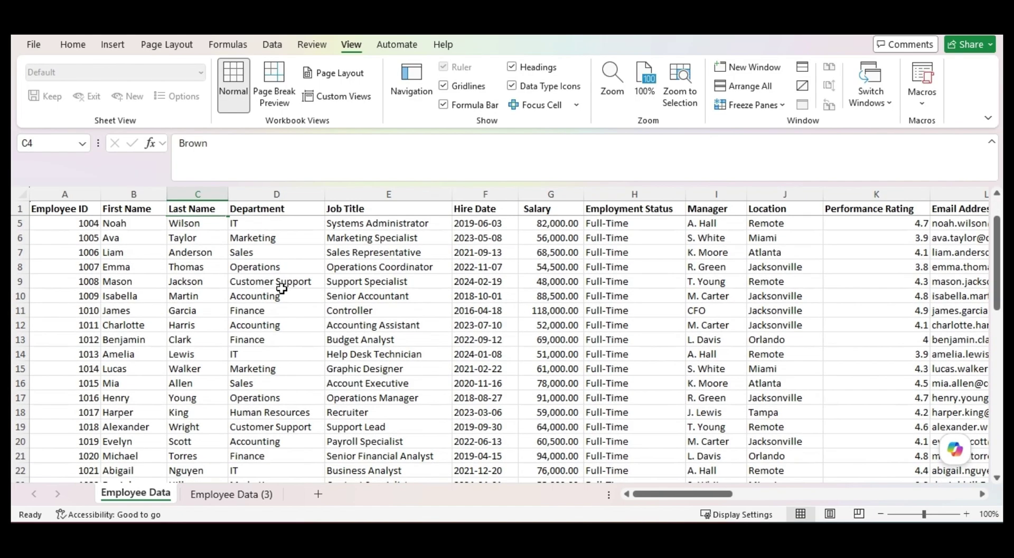
{"action": "scroll", "coordinate": [281, 289], "scroll_direction": "down", "scroll_amount": 3}
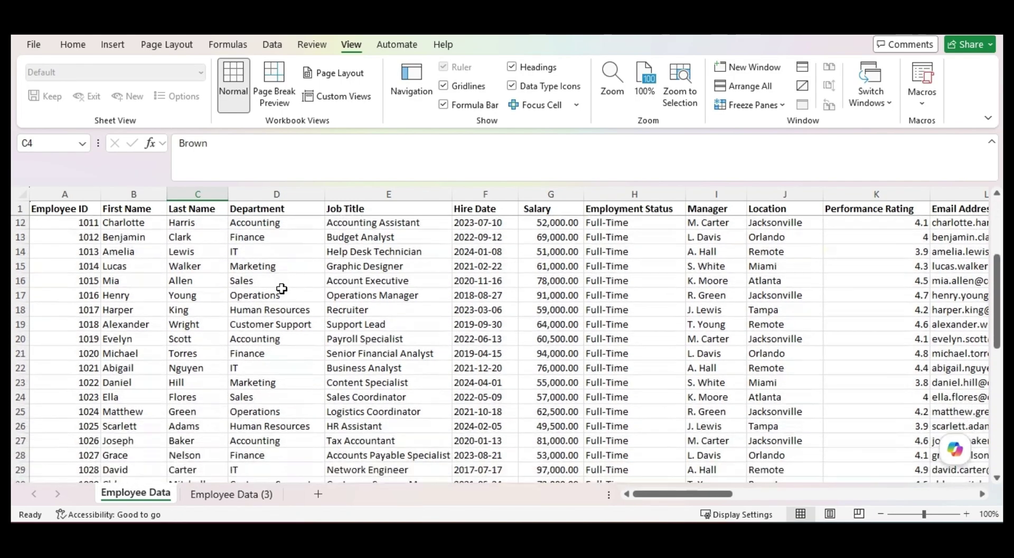
{"action": "scroll", "coordinate": [280, 287], "scroll_direction": "down", "scroll_amount": 4}
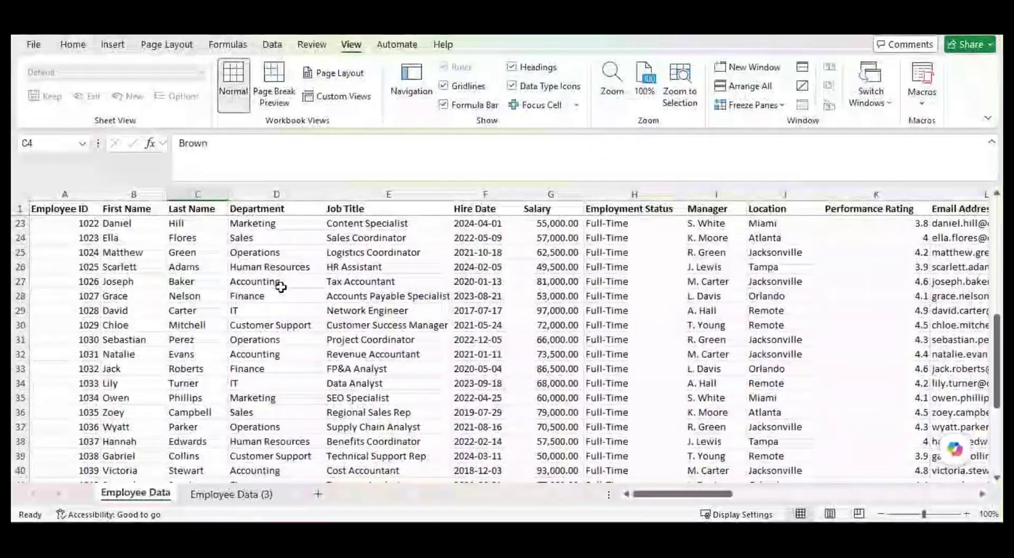
{"action": "scroll", "coordinate": [279, 286], "scroll_direction": "down", "scroll_amount": 1}
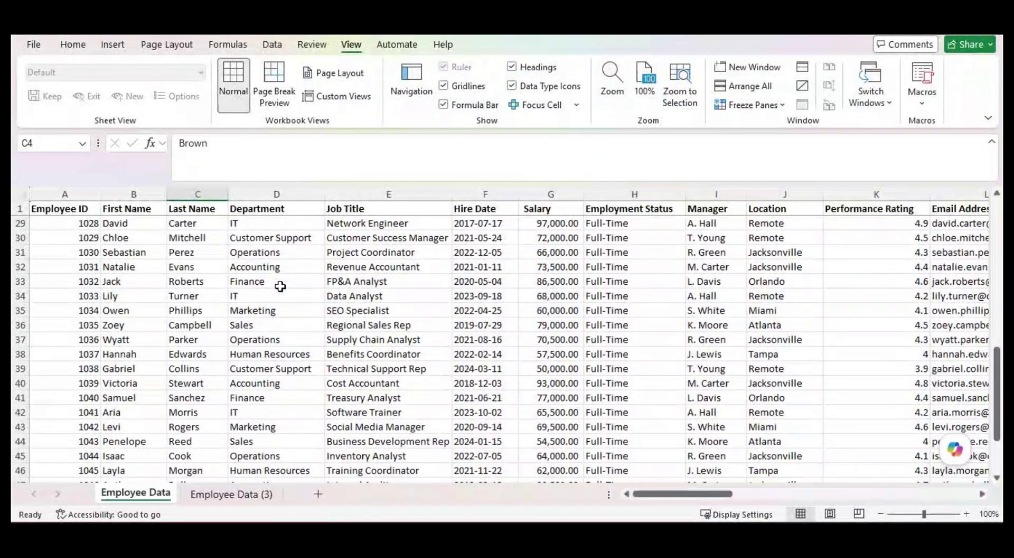
{"action": "scroll", "coordinate": [280, 286], "scroll_direction": "down", "scroll_amount": 3}
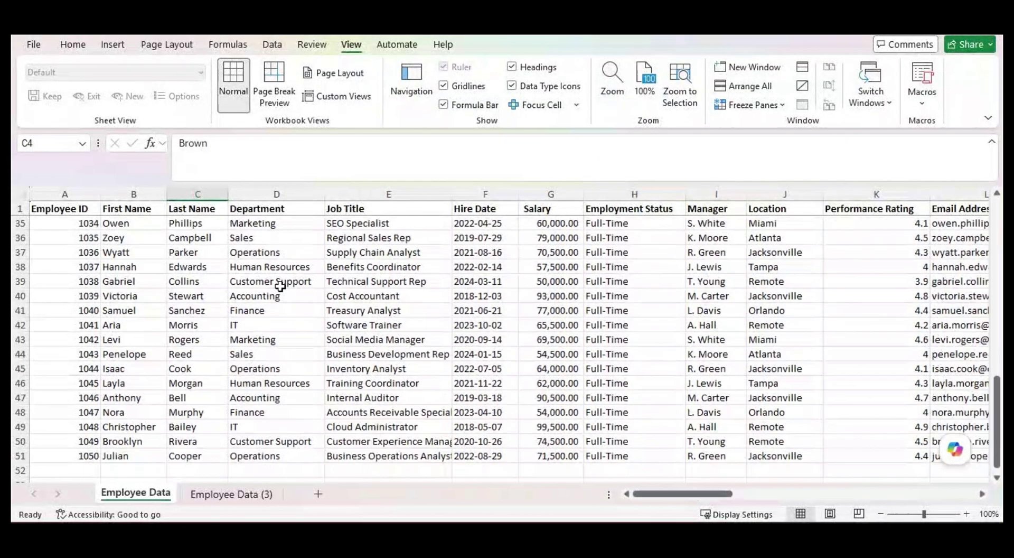
{"action": "scroll", "coordinate": [280, 286], "scroll_direction": "up", "scroll_amount": 4}
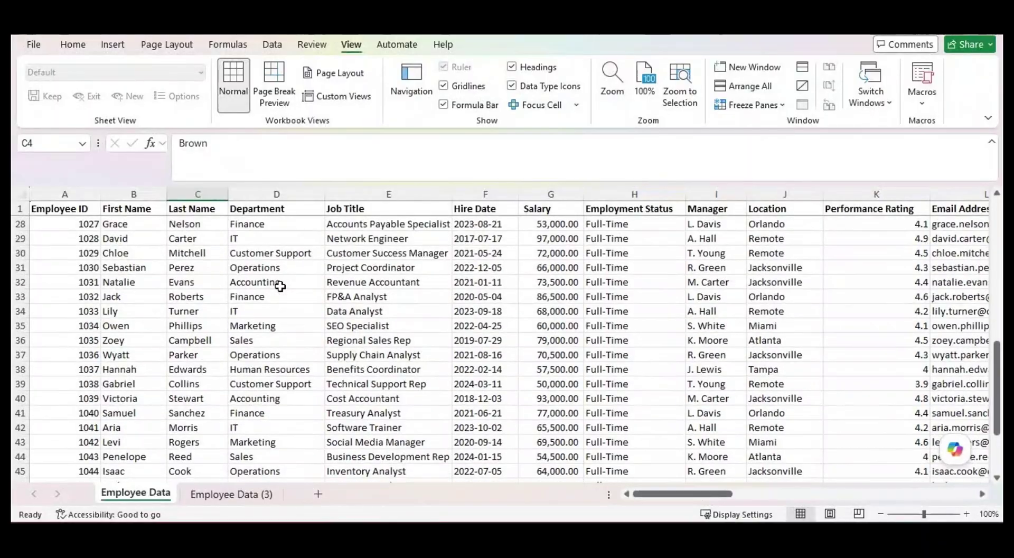
{"action": "scroll", "coordinate": [280, 286], "scroll_direction": "up", "scroll_amount": 5}
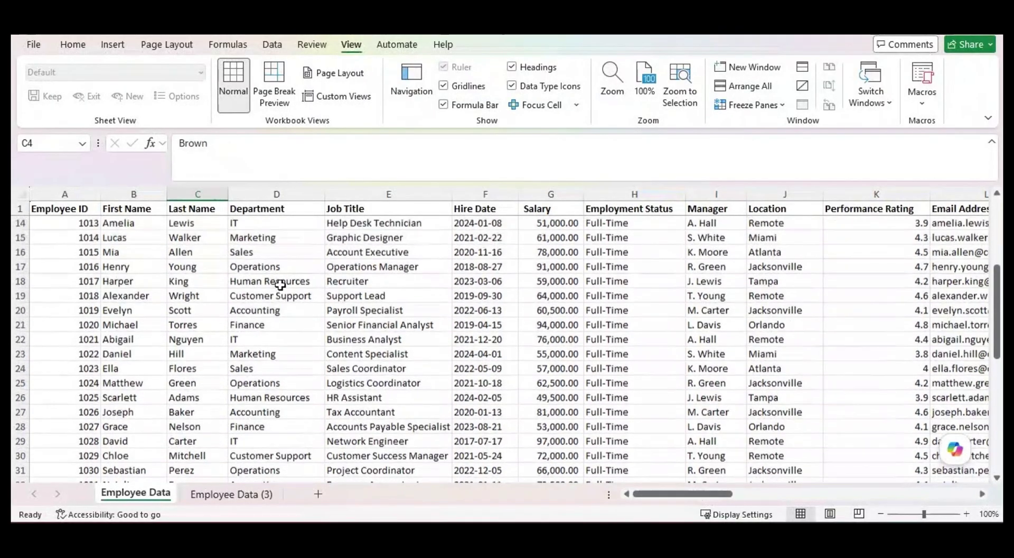
{"action": "scroll", "coordinate": [280, 285], "scroll_direction": "up", "scroll_amount": 3}
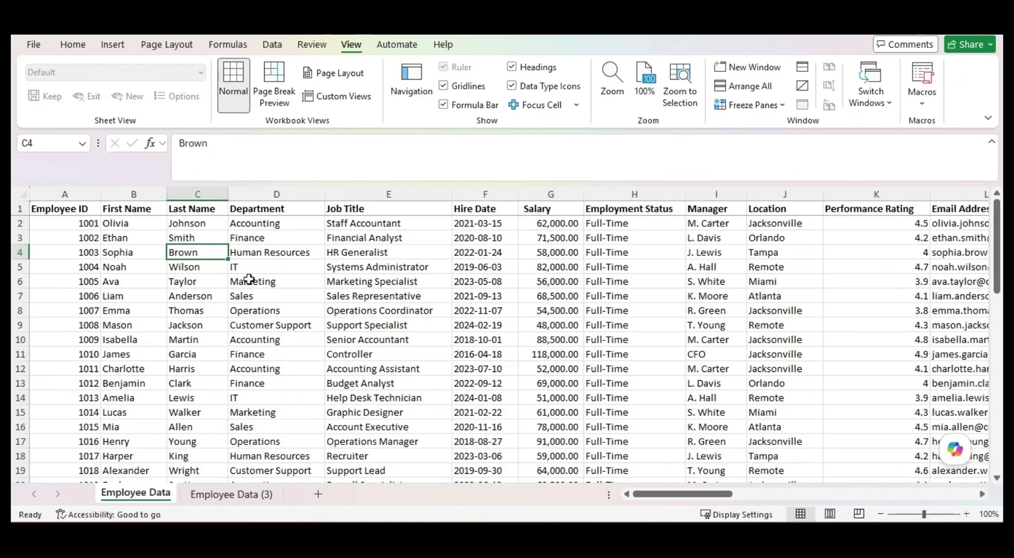
{"action": "left_click", "coordinate": [259, 253]}
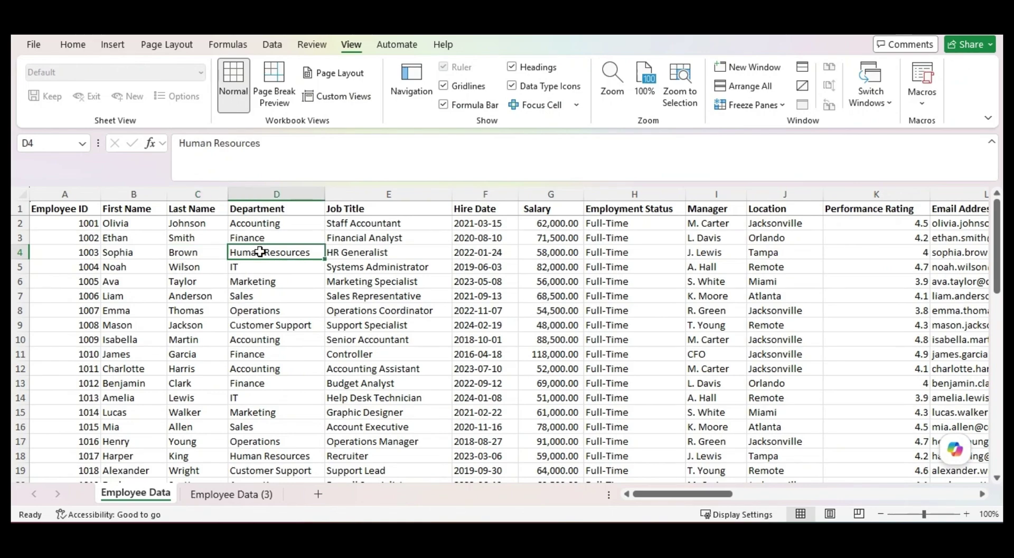
{"action": "left_click", "coordinate": [271, 297]}
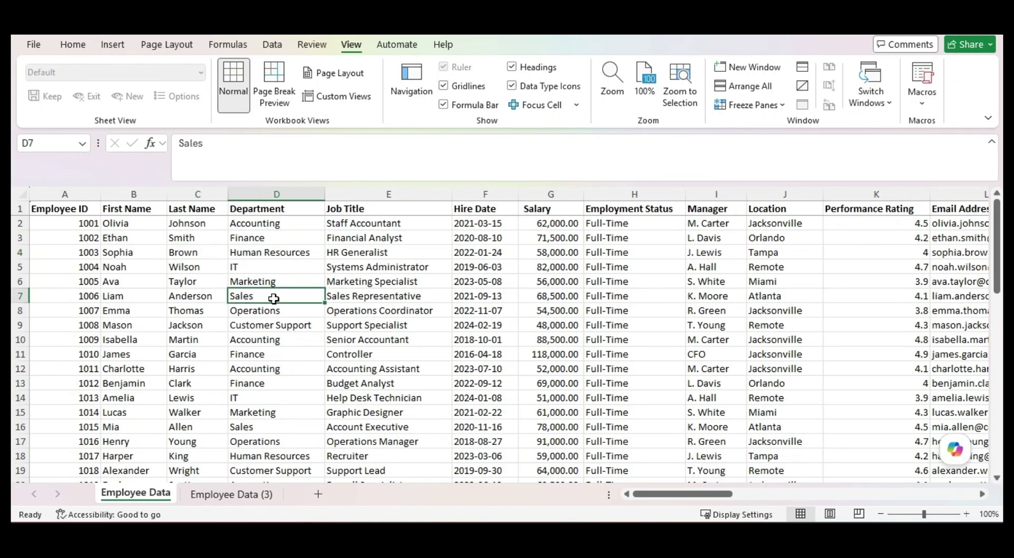
{"action": "left_click", "coordinate": [297, 312]}
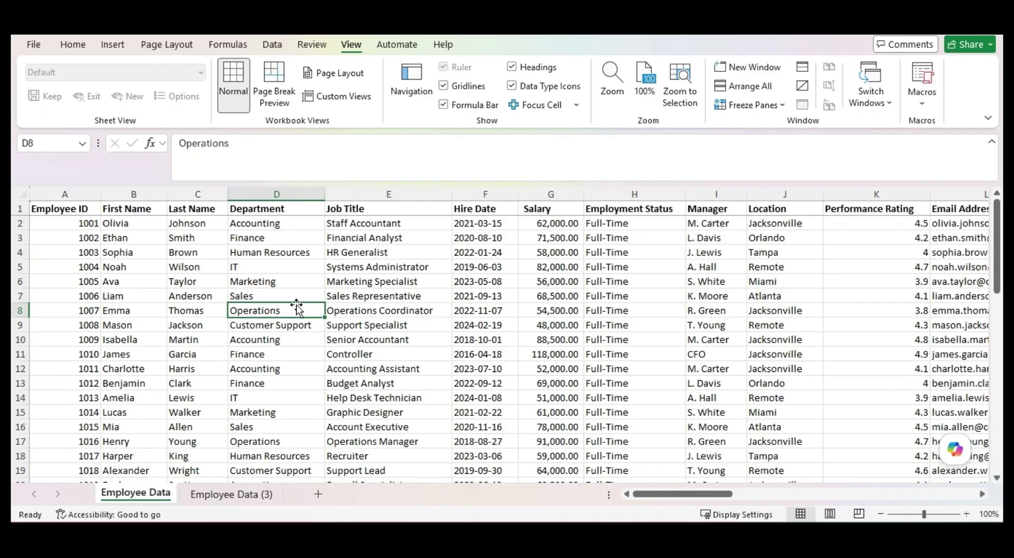
{"action": "left_click", "coordinate": [288, 277]}
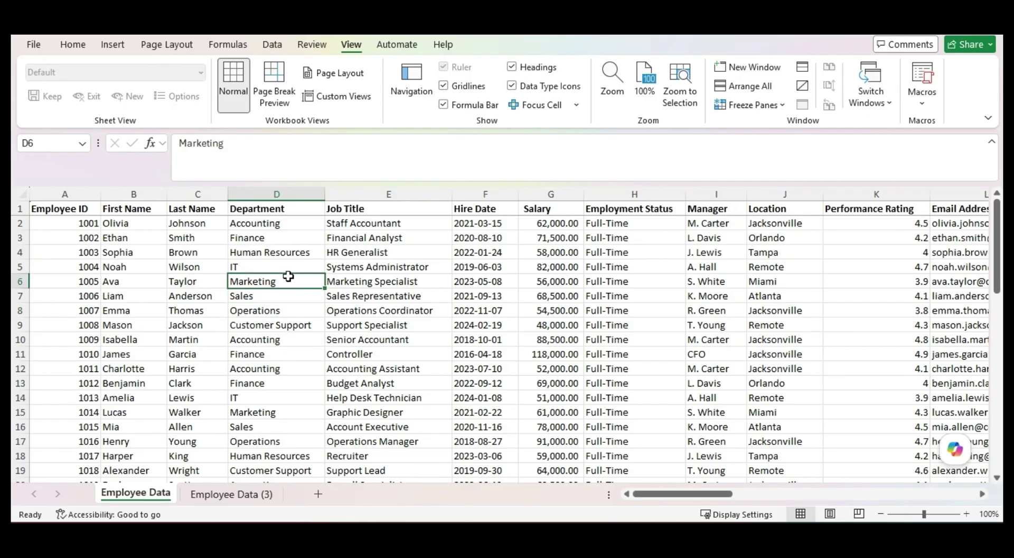
{"action": "left_click", "coordinate": [289, 240]}
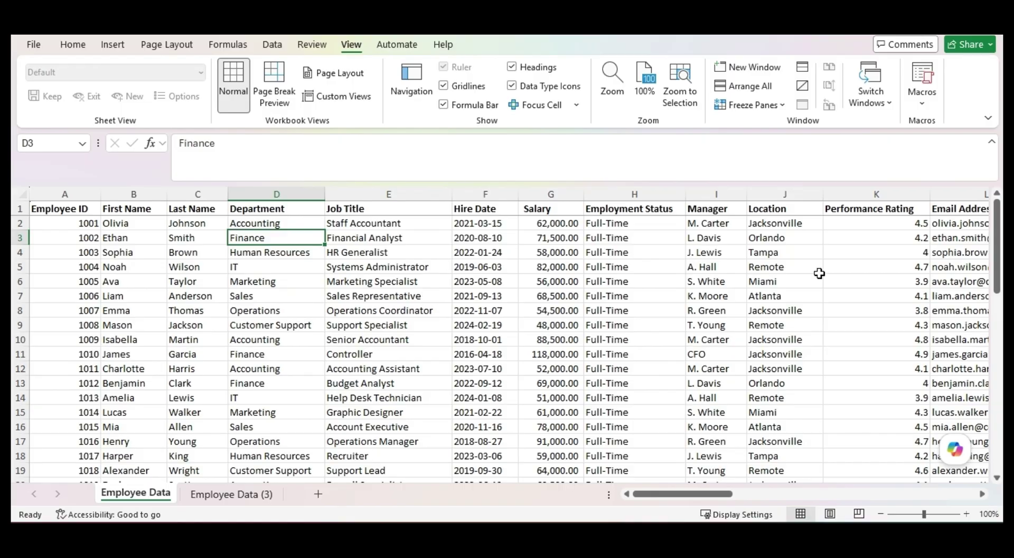
Switch the freeze to the first column and check how the Employee ID column and header row behave.
{"action": "left_click", "coordinate": [764, 107]}
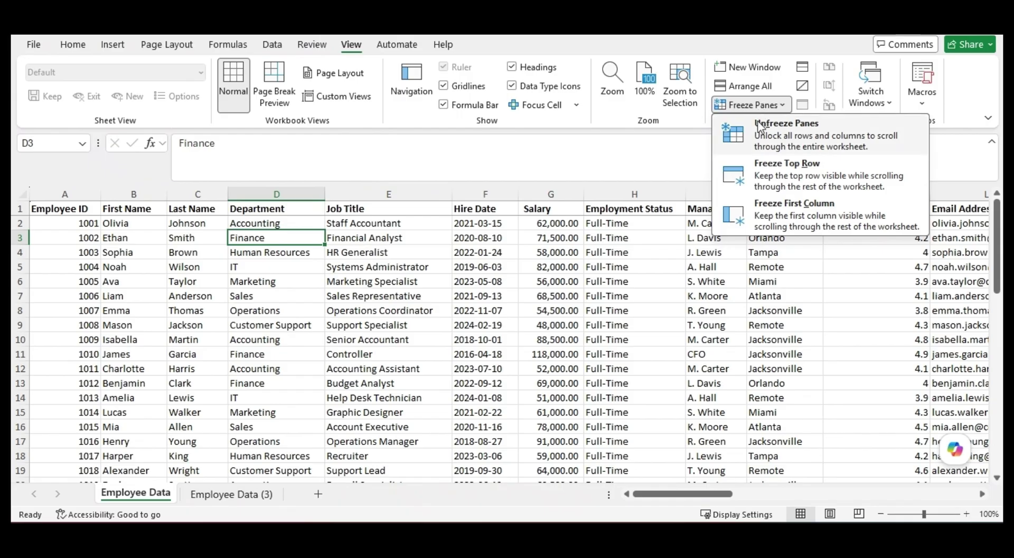
{"action": "left_click", "coordinate": [778, 207]}
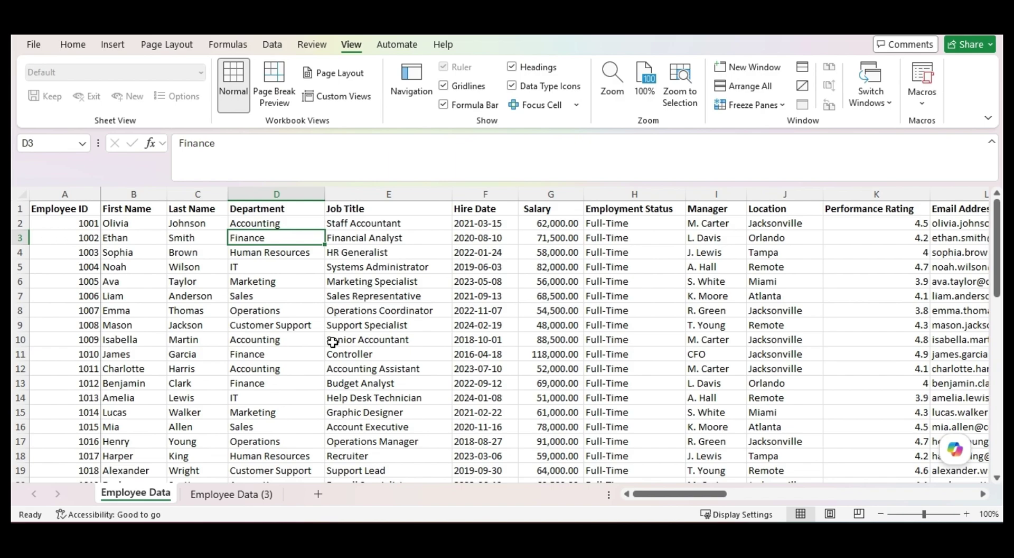
{"action": "left_click_drag", "start_coordinate": [708, 494], "coordinate": [680, 496]}
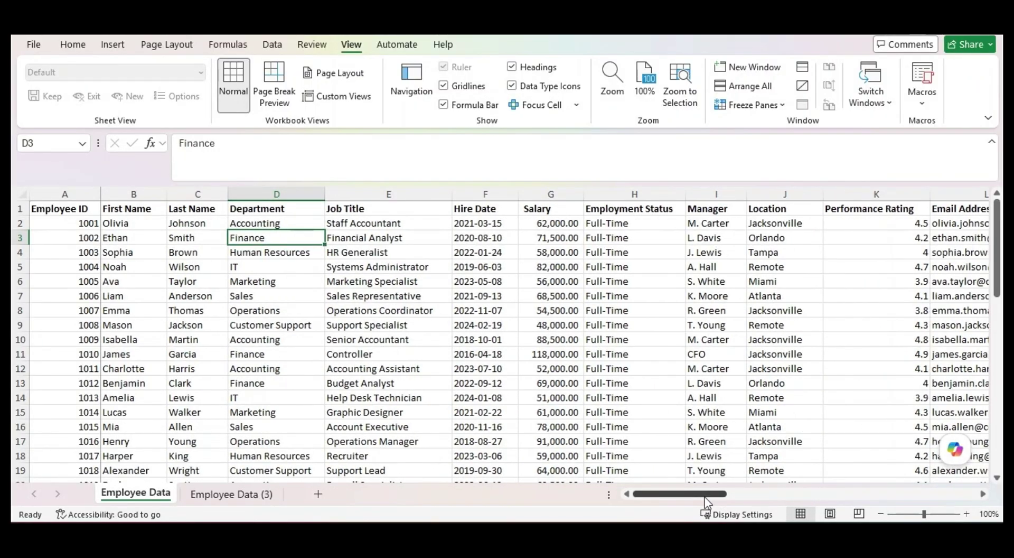
{"action": "scroll", "coordinate": [721, 365], "scroll_direction": "down", "scroll_amount": 1}
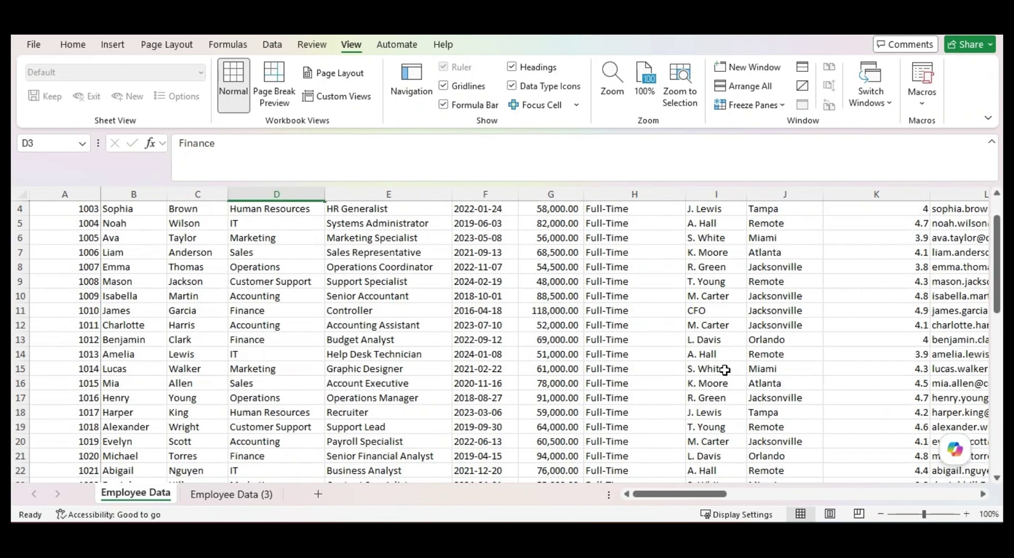
{"action": "mouse_move", "coordinate": [722, 499]}
{"action": "left_mouse_down"}
{"action": "mouse_move", "coordinate": [788, 502]}
{"action": "mouse_move", "coordinate": [711, 499]}
{"action": "left_mouse_up"}
{"action": "scroll", "coordinate": [557, 329], "scroll_direction": "up", "scroll_amount": 1}
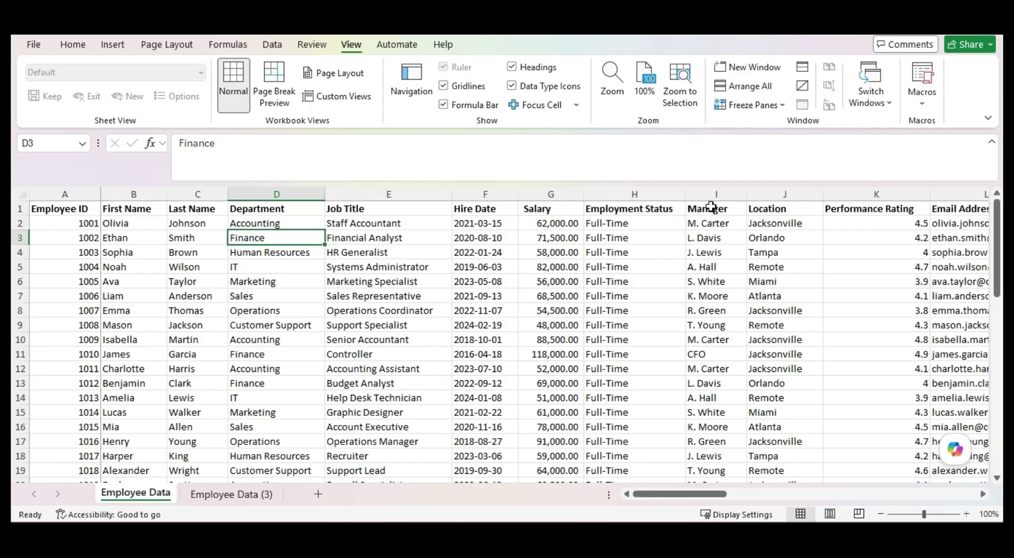
Unfreeze the panes and freeze both the header row and the Employee ID column, using cell B2 as the split point.
{"action": "left_click", "coordinate": [772, 104]}
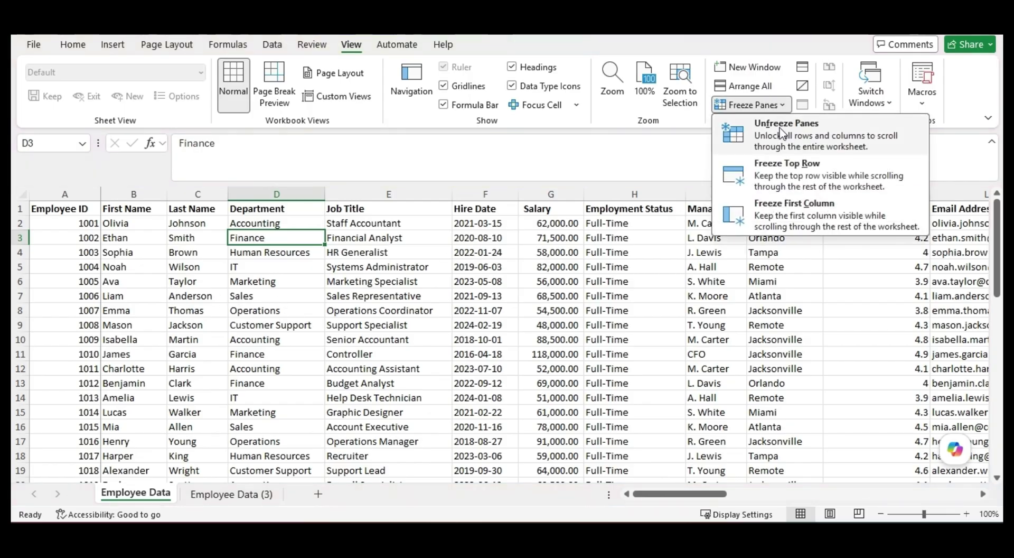
{"action": "left_click", "coordinate": [780, 132]}
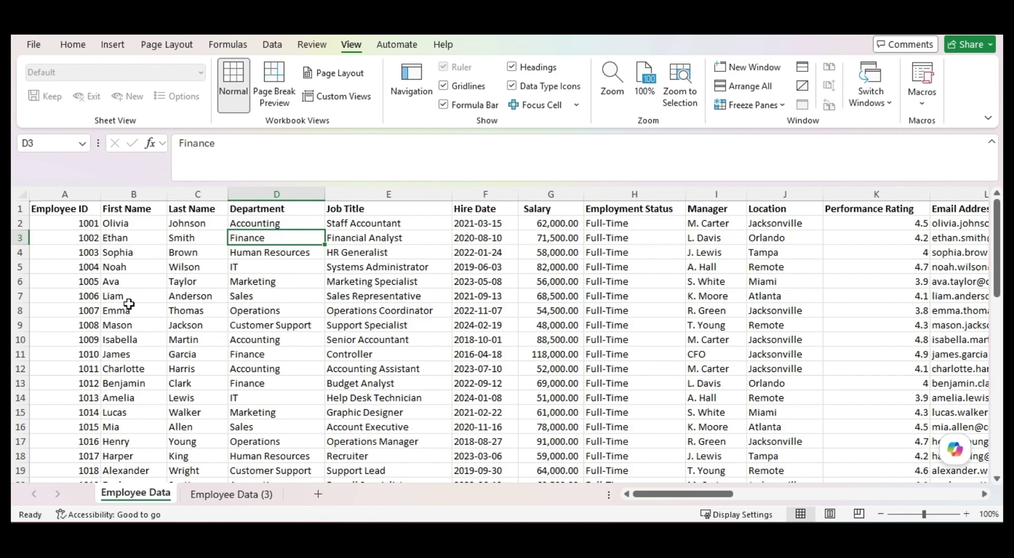
{"action": "left_click", "coordinate": [155, 224]}
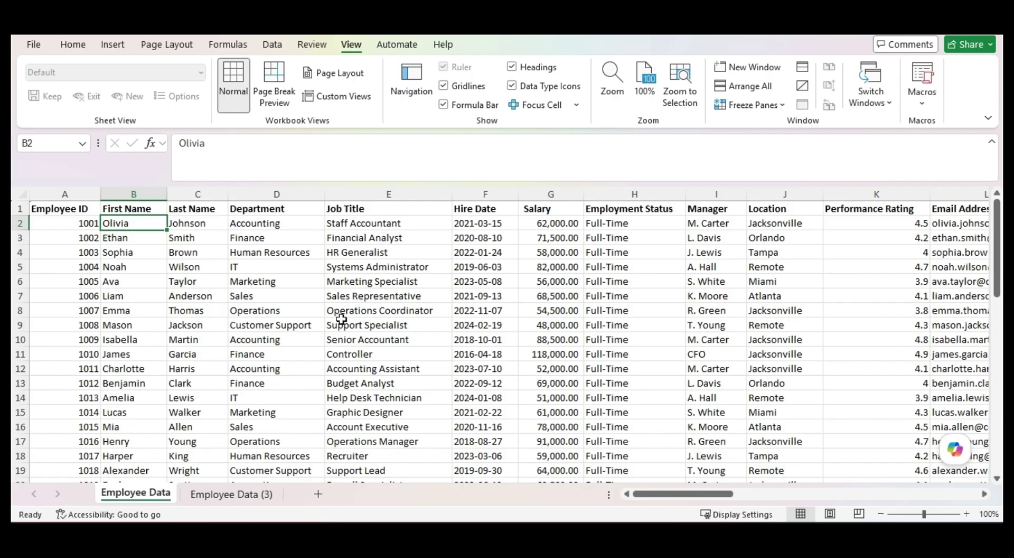
{"action": "left_click", "coordinate": [774, 104]}
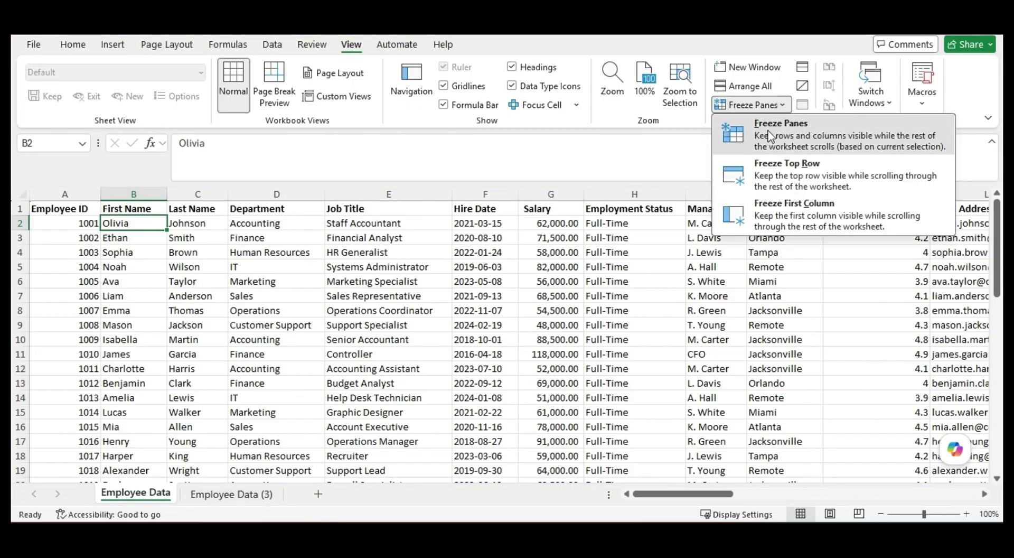
{"action": "left_click", "coordinate": [770, 136]}
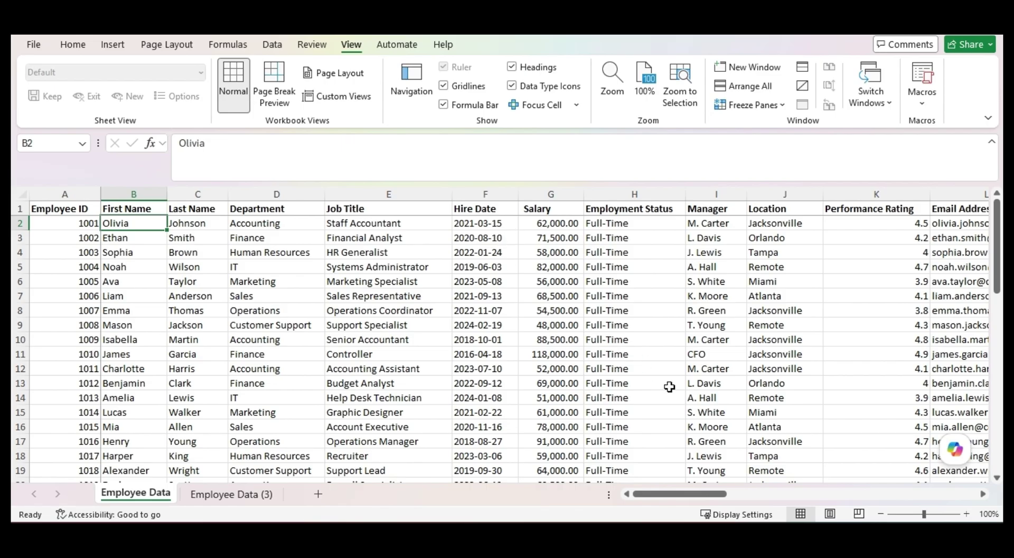
Check across the columns and down the employee records that the frozen header row and Employee ID column stay in view.
{"action": "mouse_move", "coordinate": [713, 497]}
{"action": "left_mouse_down"}
{"action": "mouse_move", "coordinate": [768, 492]}
{"action": "mouse_move", "coordinate": [710, 495]}
{"action": "left_mouse_up"}
{"action": "scroll", "coordinate": [692, 317], "scroll_direction": "down", "scroll_amount": 3}
{"action": "scroll", "coordinate": [693, 317], "scroll_direction": "down", "scroll_amount": 4}
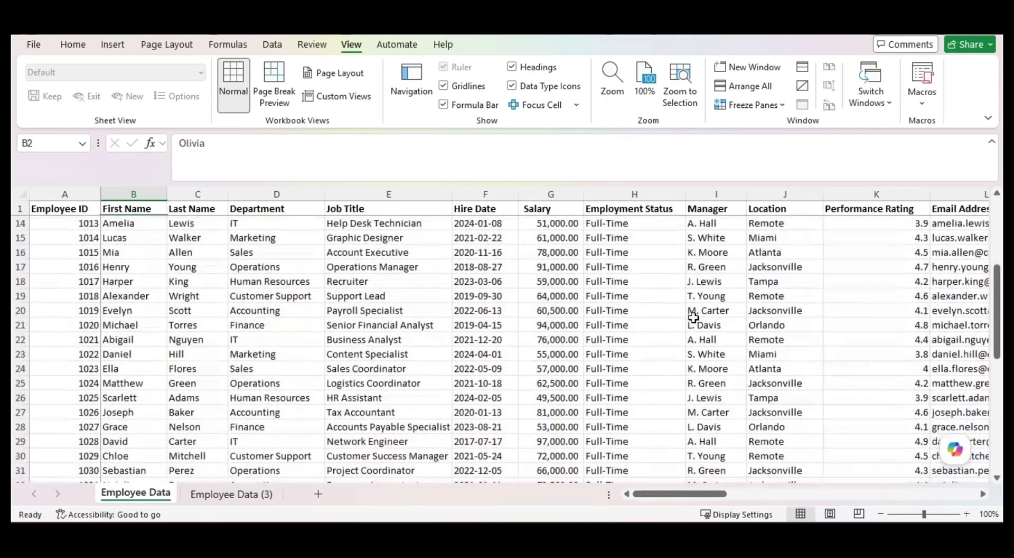
{"action": "scroll", "coordinate": [693, 317], "scroll_direction": "down", "scroll_amount": 2}
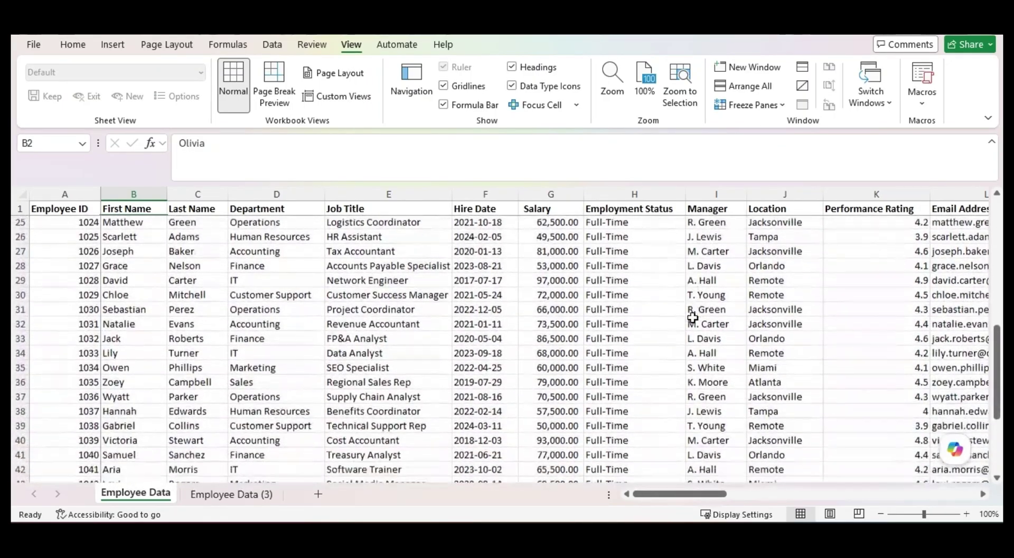
{"action": "scroll", "coordinate": [693, 318], "scroll_direction": "up", "scroll_amount": 2}
{"action": "scroll", "coordinate": [693, 317], "scroll_direction": "up", "scroll_amount": 4}
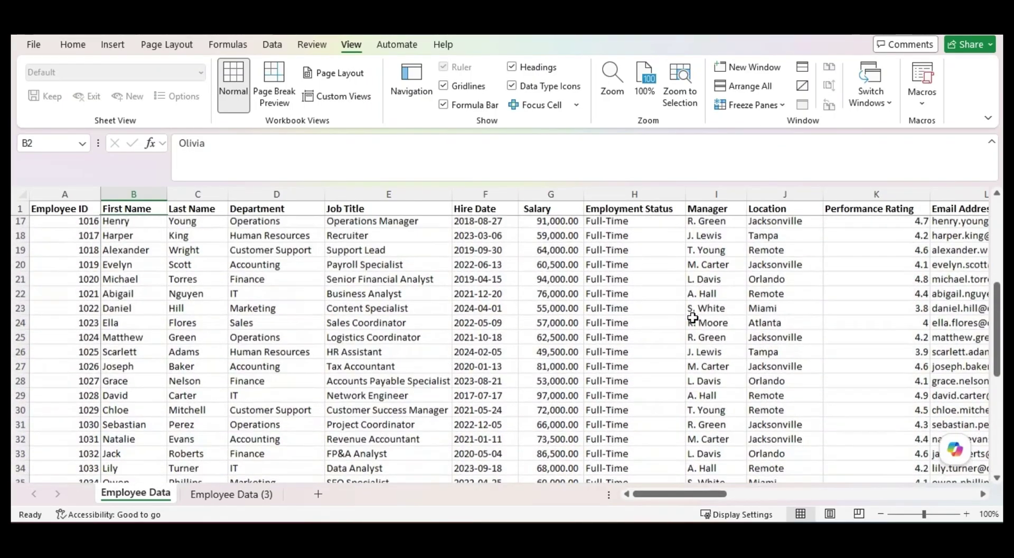
{"action": "scroll", "coordinate": [693, 315], "scroll_direction": "up", "scroll_amount": 2}
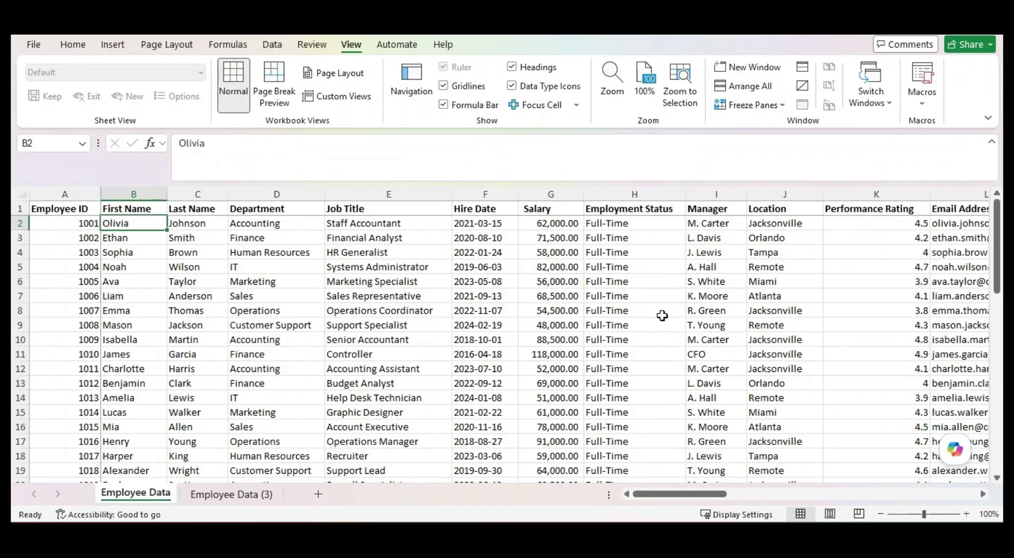
Check farther down the employee records how the frozen header row and Employee ID column behave.
{"action": "scroll", "coordinate": [663, 315], "scroll_direction": "down", "scroll_amount": 4}
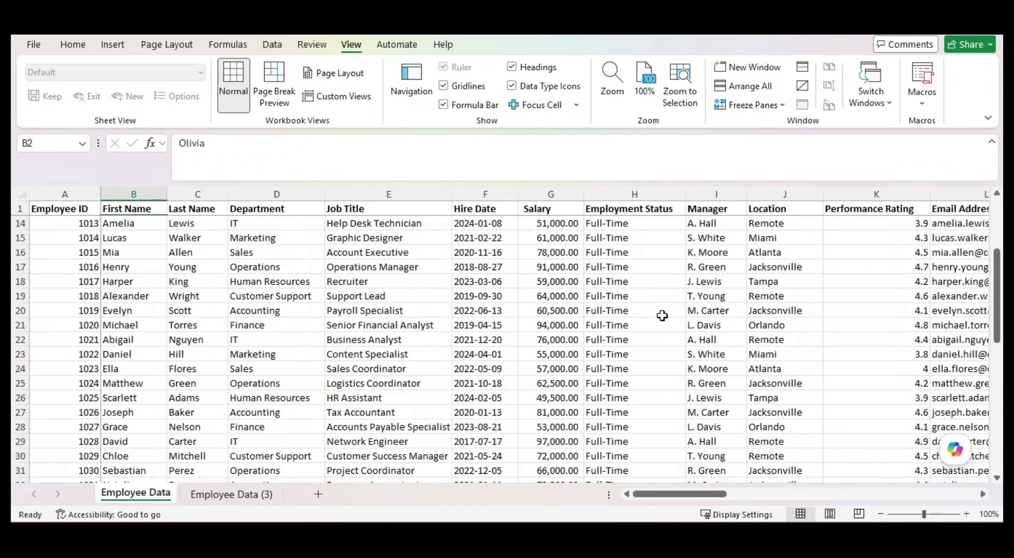
{"action": "scroll", "coordinate": [662, 315], "scroll_direction": "down", "scroll_amount": 7}
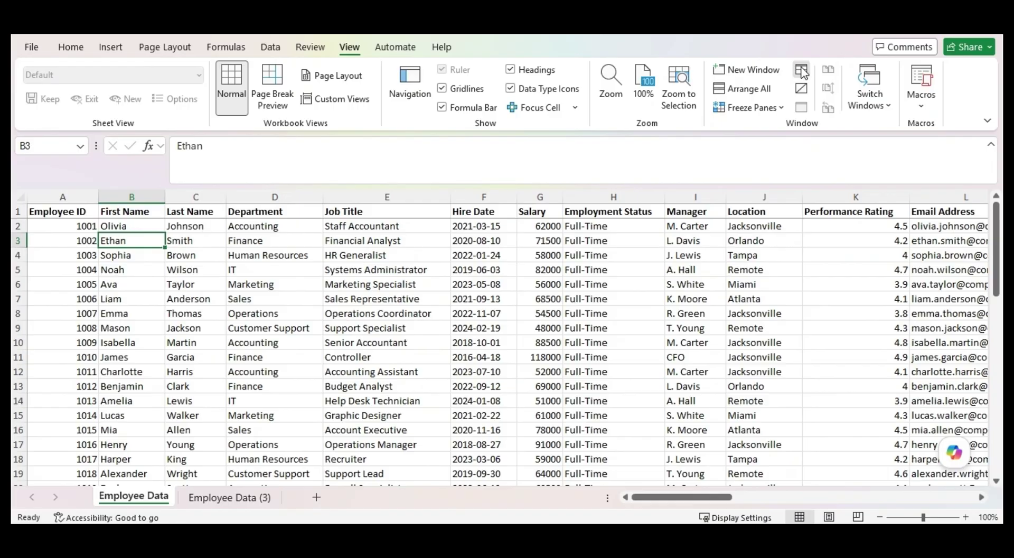
Split the worksheet window just below the header row and select cell A3 in the lower pane.
{"action": "left_click", "coordinate": [801, 71]}
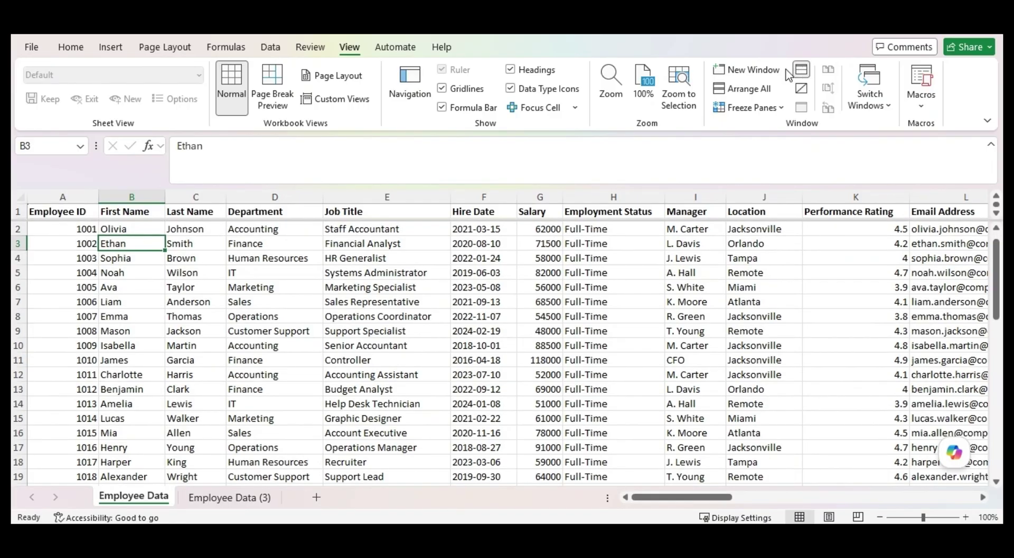
{"action": "left_click", "coordinate": [83, 244]}
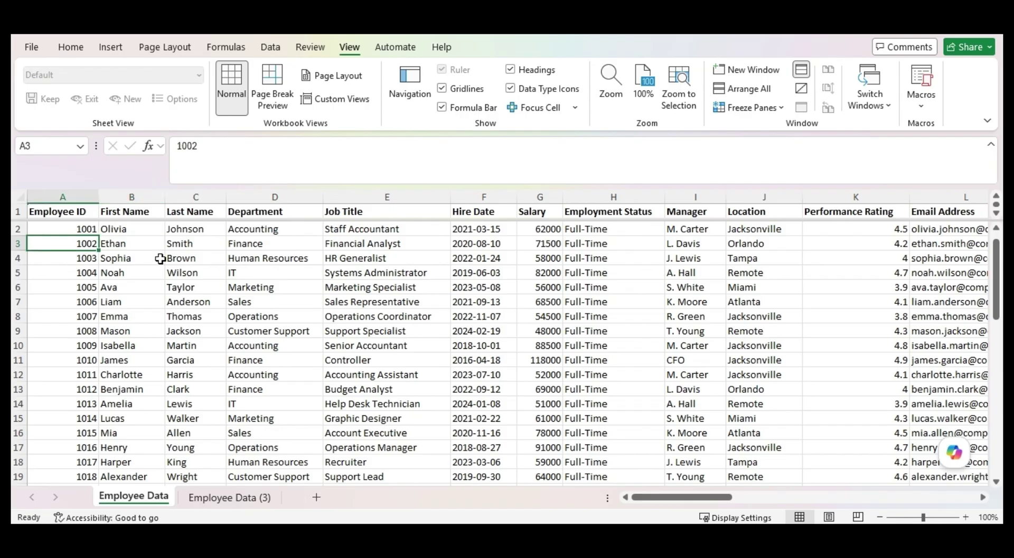
Examine the lower pane down to the last employee record and back to the first, comparing it with the header pane.
{"action": "scroll", "coordinate": [160, 258], "scroll_direction": "down", "scroll_amount": 2}
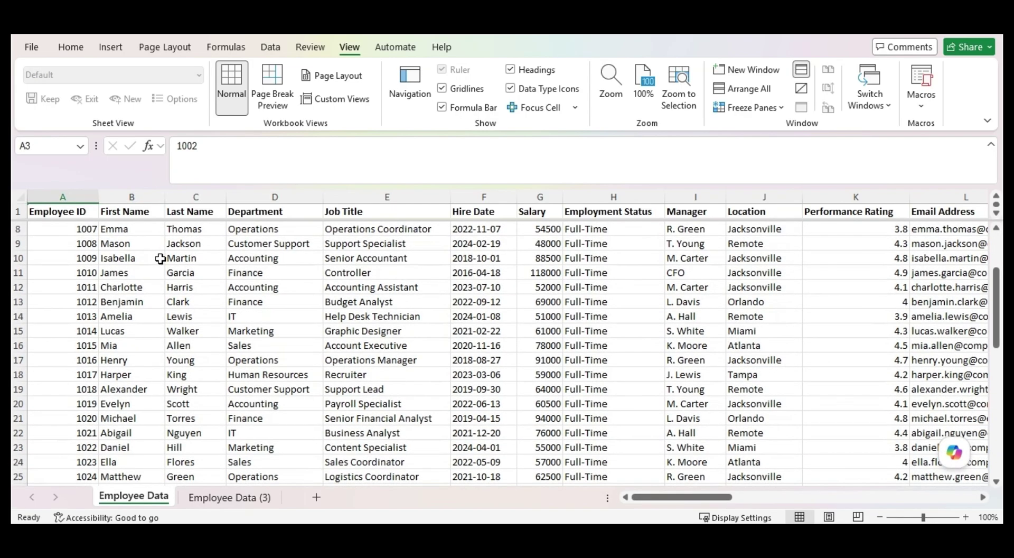
{"action": "scroll", "coordinate": [160, 259], "scroll_direction": "down", "scroll_amount": 1}
{"action": "scroll", "coordinate": [160, 258], "scroll_direction": "down", "scroll_amount": 1}
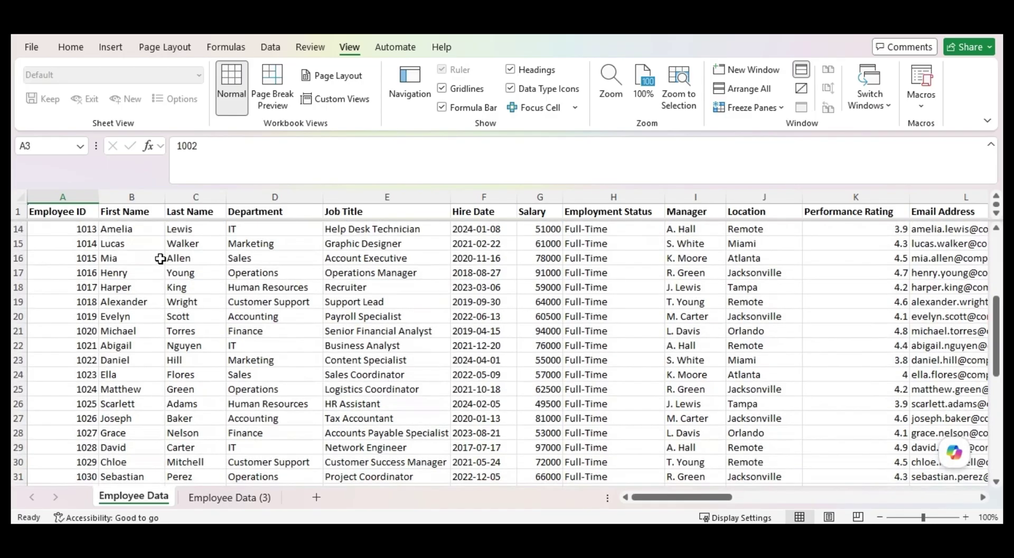
{"action": "scroll", "coordinate": [160, 258], "scroll_direction": "down", "scroll_amount": 1}
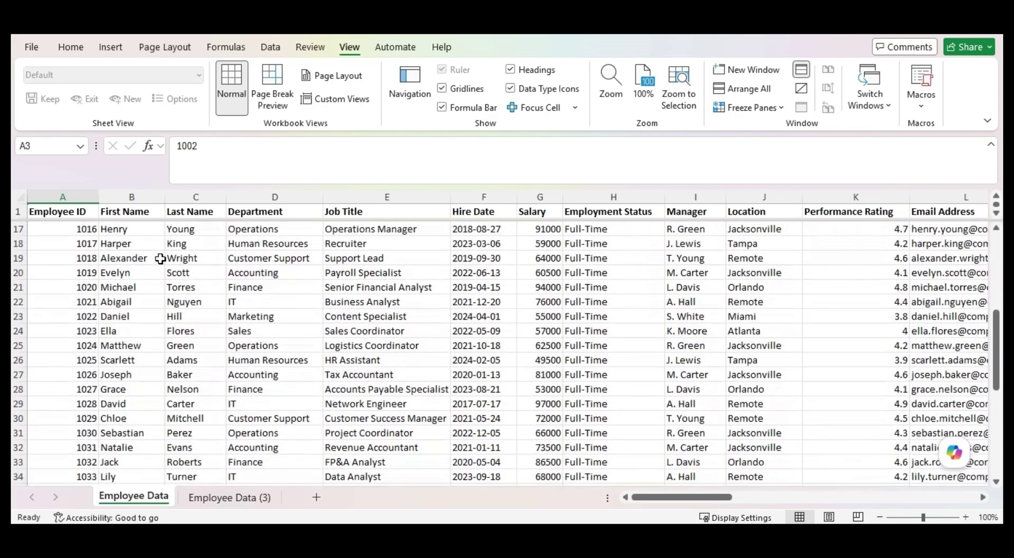
{"action": "scroll", "coordinate": [160, 258], "scroll_direction": "down", "scroll_amount": 1}
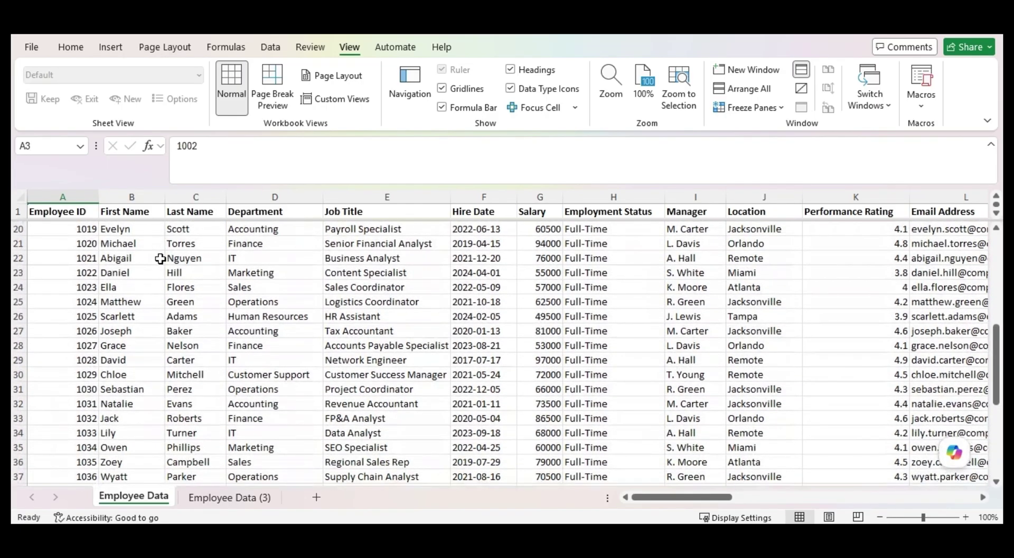
{"action": "scroll", "coordinate": [160, 258], "scroll_direction": "down", "scroll_amount": 1}
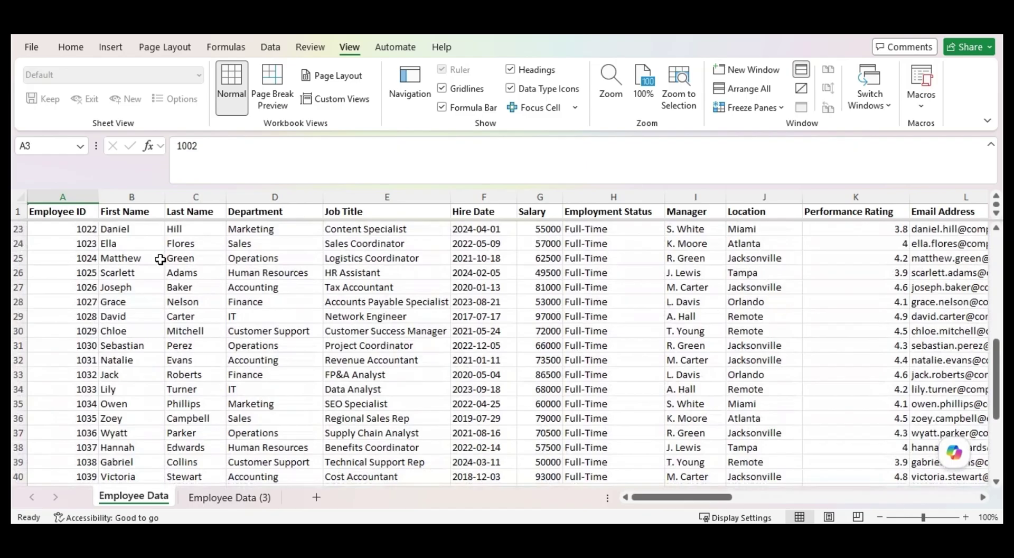
{"action": "scroll", "coordinate": [160, 259], "scroll_direction": "down", "scroll_amount": 2}
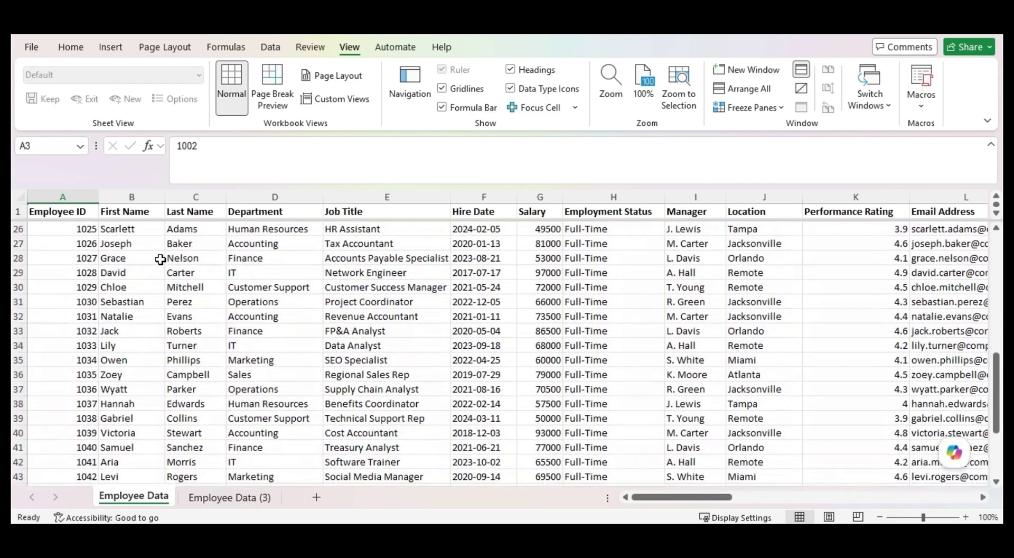
{"action": "scroll", "coordinate": [159, 260], "scroll_direction": "down", "scroll_amount": 2}
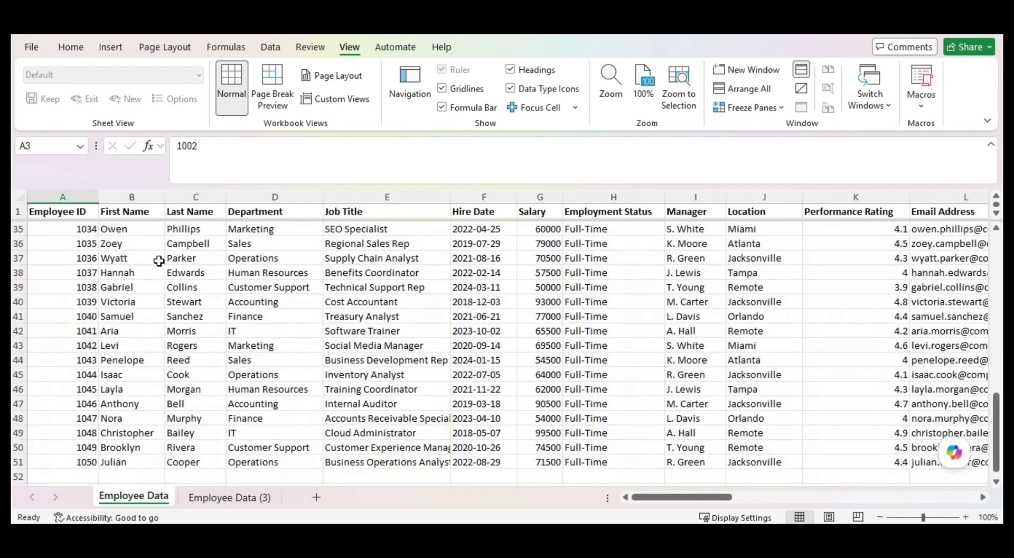
{"action": "scroll", "coordinate": [158, 260], "scroll_direction": "down", "scroll_amount": 1}
{"action": "scroll", "coordinate": [158, 261], "scroll_direction": "up", "scroll_amount": 3}
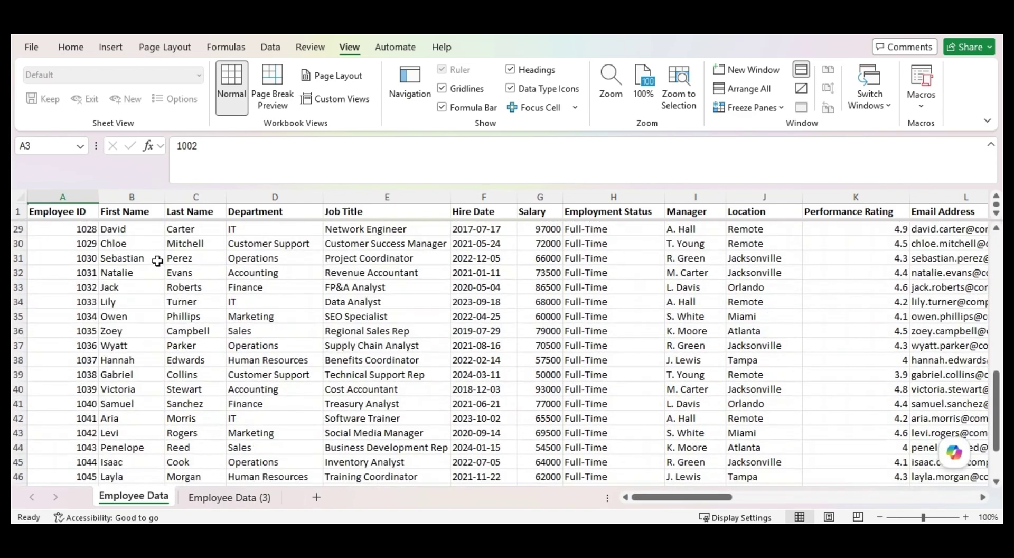
{"action": "scroll", "coordinate": [157, 260], "scroll_direction": "up", "scroll_amount": 4}
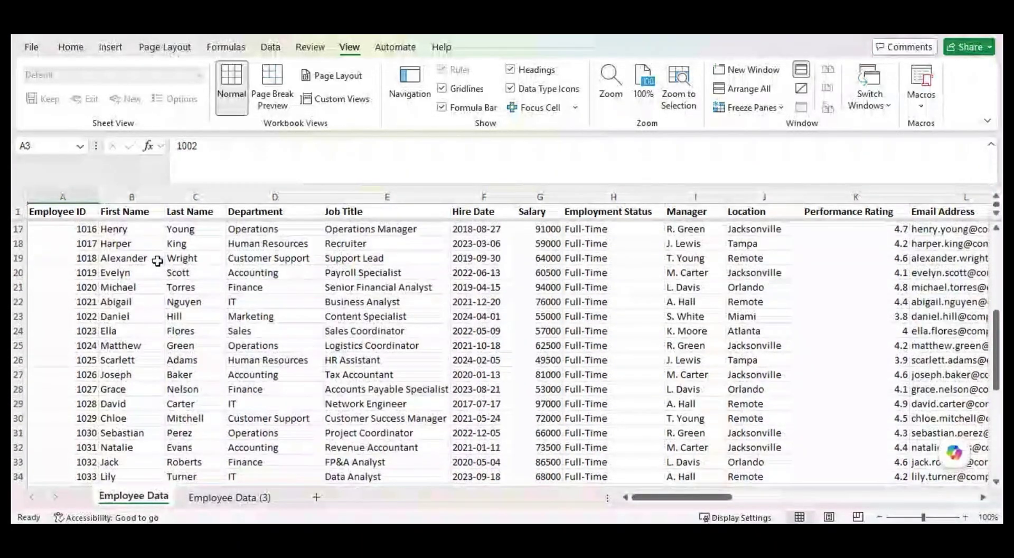
{"action": "scroll", "coordinate": [157, 261], "scroll_direction": "up", "scroll_amount": 5}
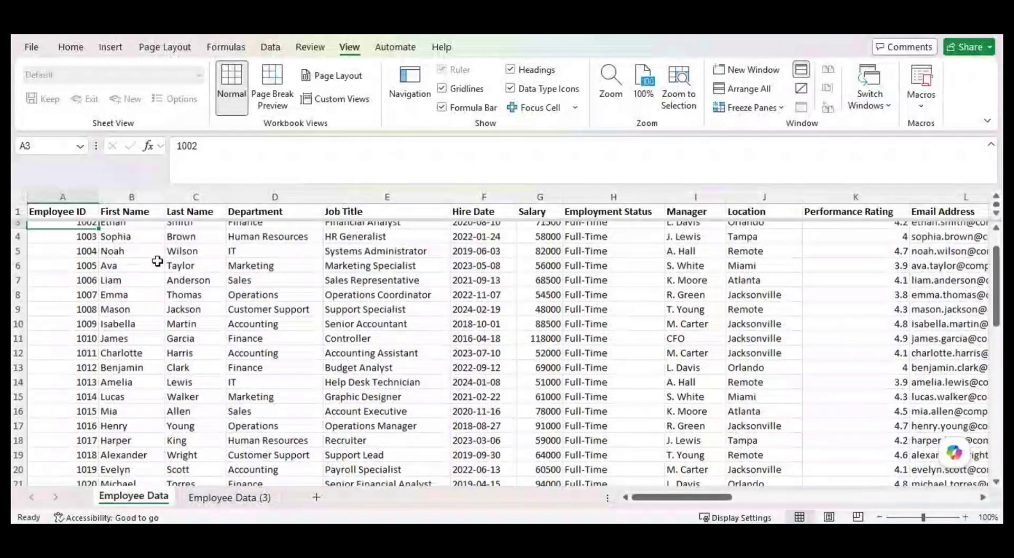
{"action": "scroll", "coordinate": [158, 260], "scroll_direction": "up", "scroll_amount": 1}
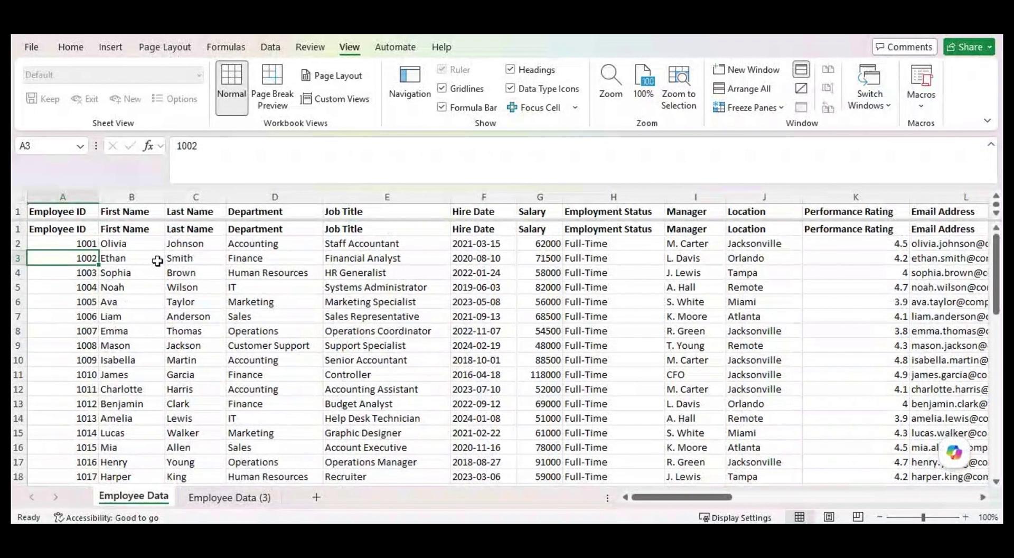
{"action": "scroll", "coordinate": [157, 261], "scroll_direction": "down", "scroll_amount": 1}
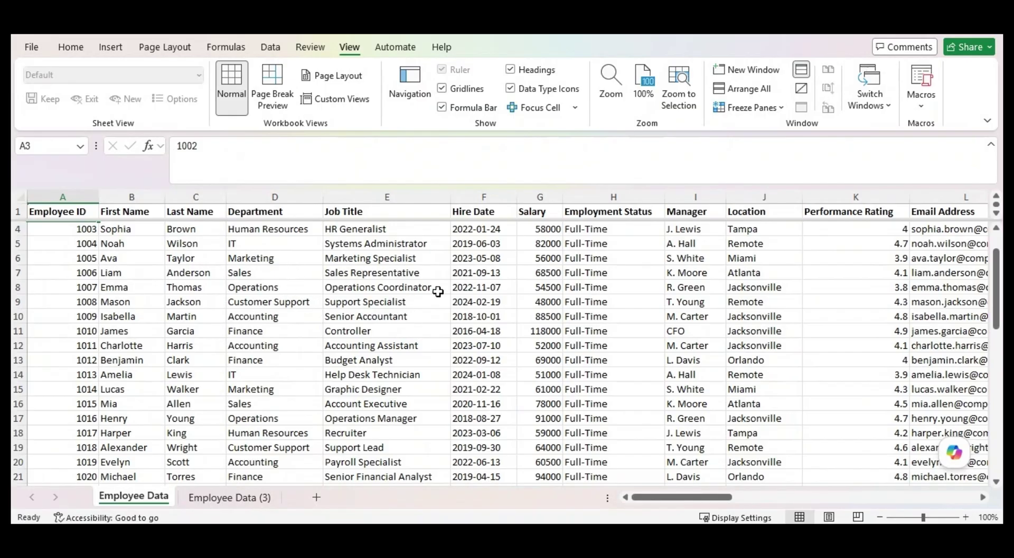
Remove the horizontal split and split the window vertically before the Department column.
{"action": "left_click", "coordinate": [803, 72]}
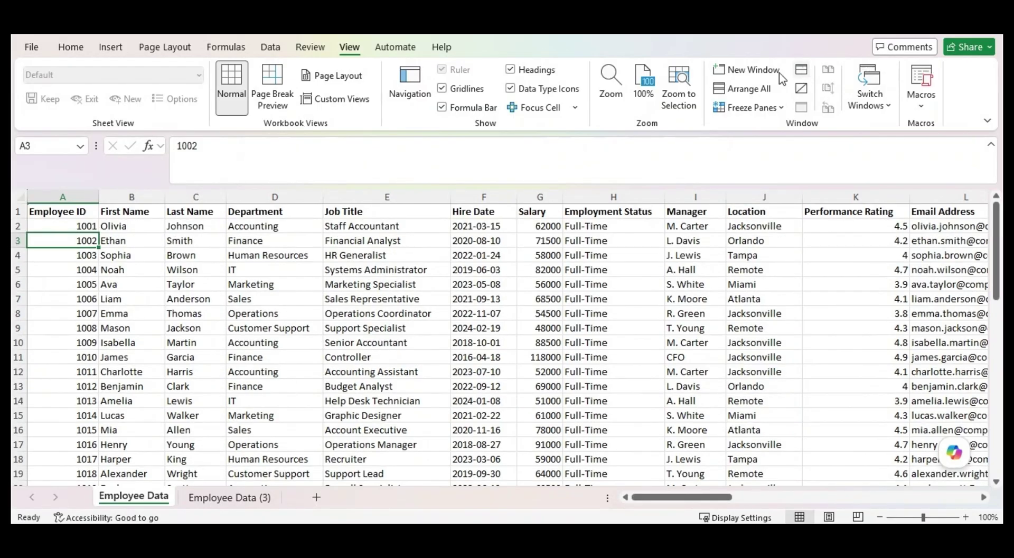
{"action": "left_click", "coordinate": [311, 196]}
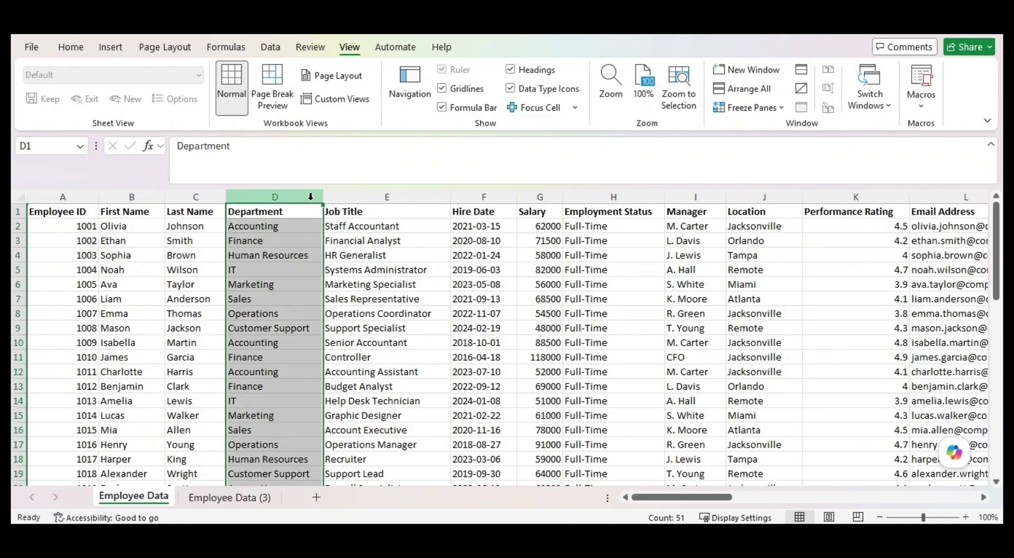
{"action": "left_click", "coordinate": [800, 69]}
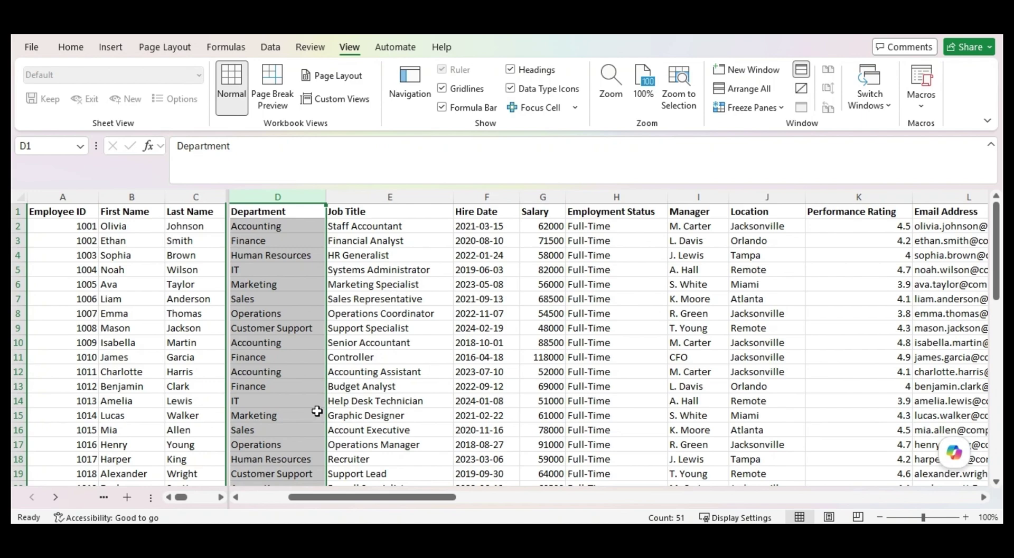
Check how the vertically split panes behave across the columns to Vacation Days and back, and down the employee rows.
{"action": "left_click_drag", "start_coordinate": [328, 502], "coordinate": [607, 496]}
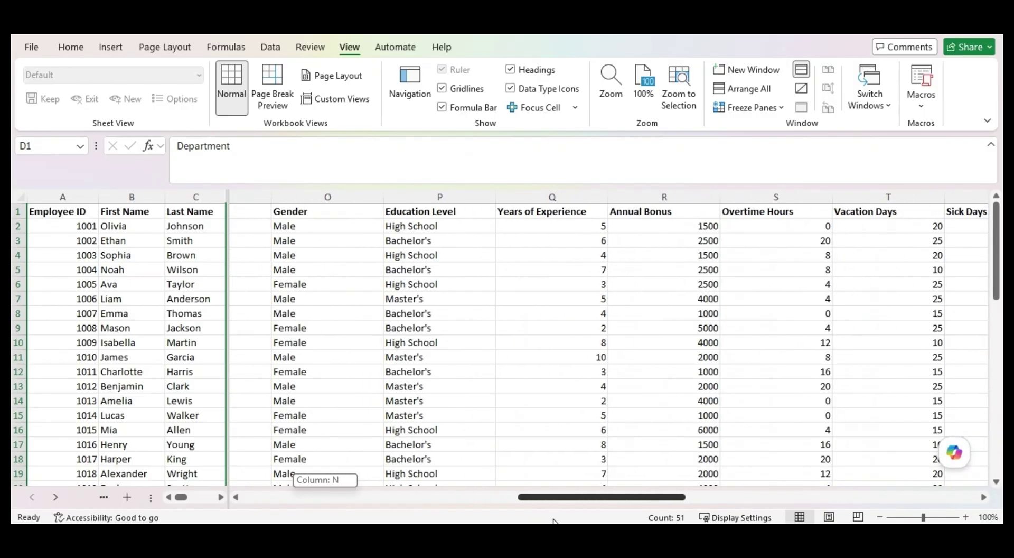
{"action": "left_click_drag", "start_coordinate": [553, 521], "coordinate": [272, 502]}
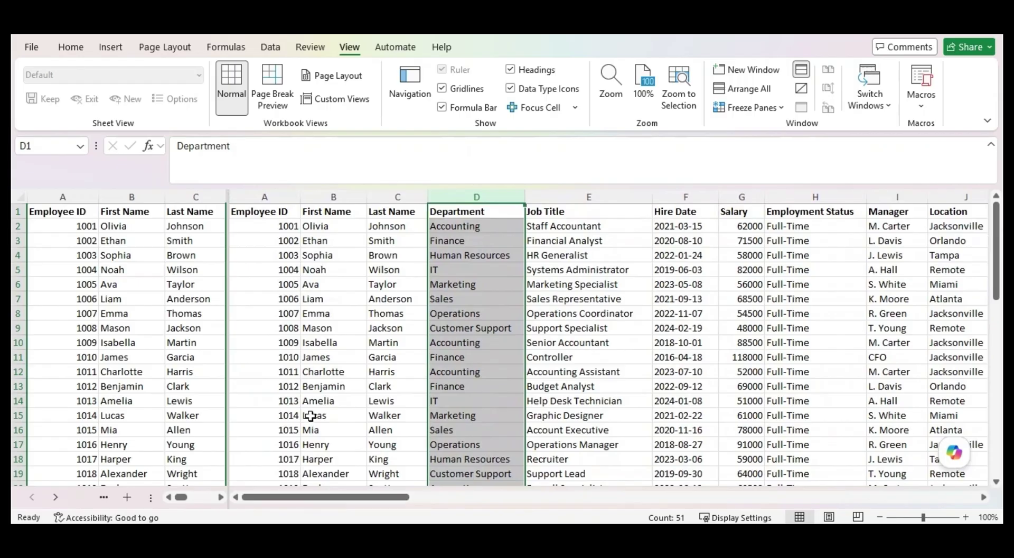
{"action": "left_click", "coordinate": [363, 285]}
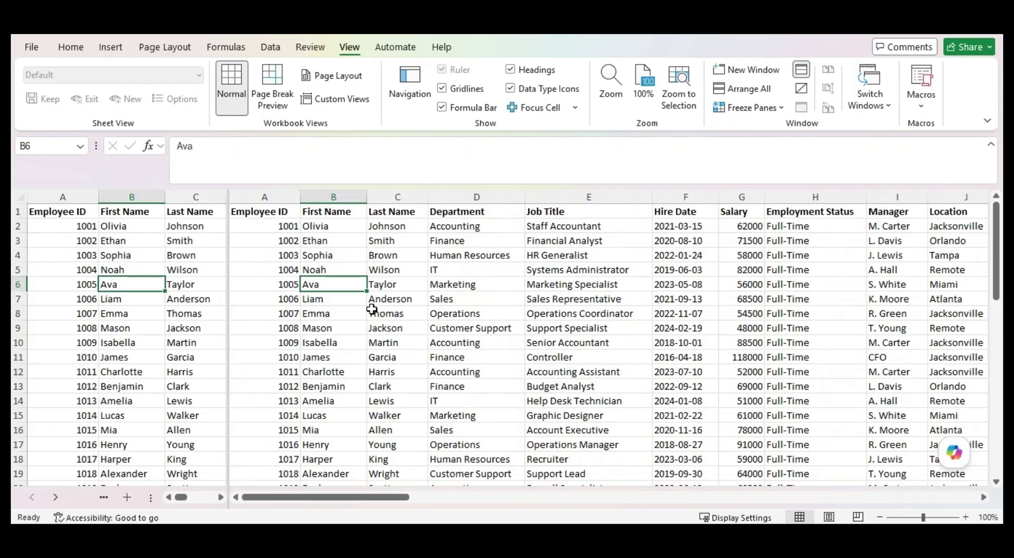
{"action": "scroll", "coordinate": [581, 401], "scroll_direction": "down", "scroll_amount": 2}
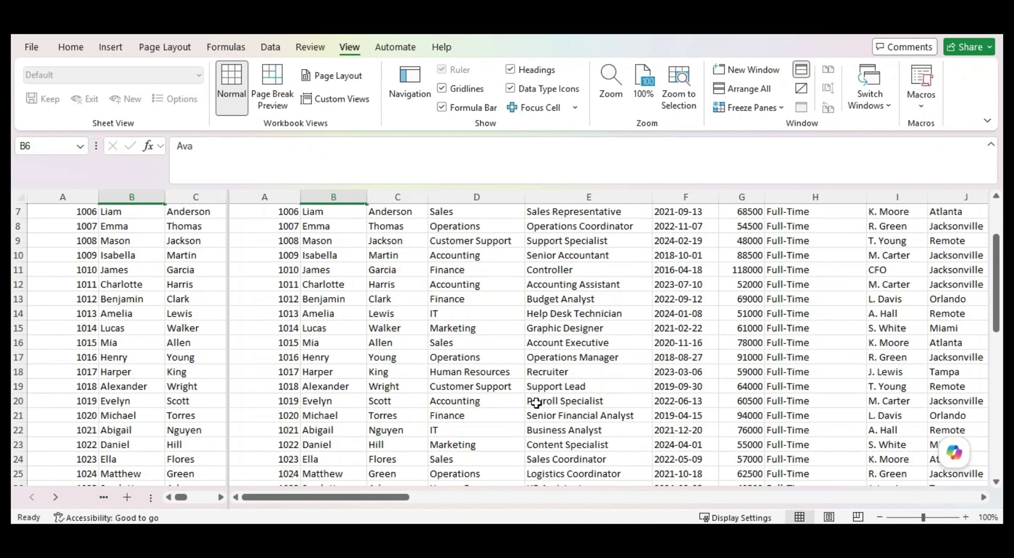
Replace the vertical split with a four-pane split at cell E19.
{"action": "left_click", "coordinate": [555, 386]}
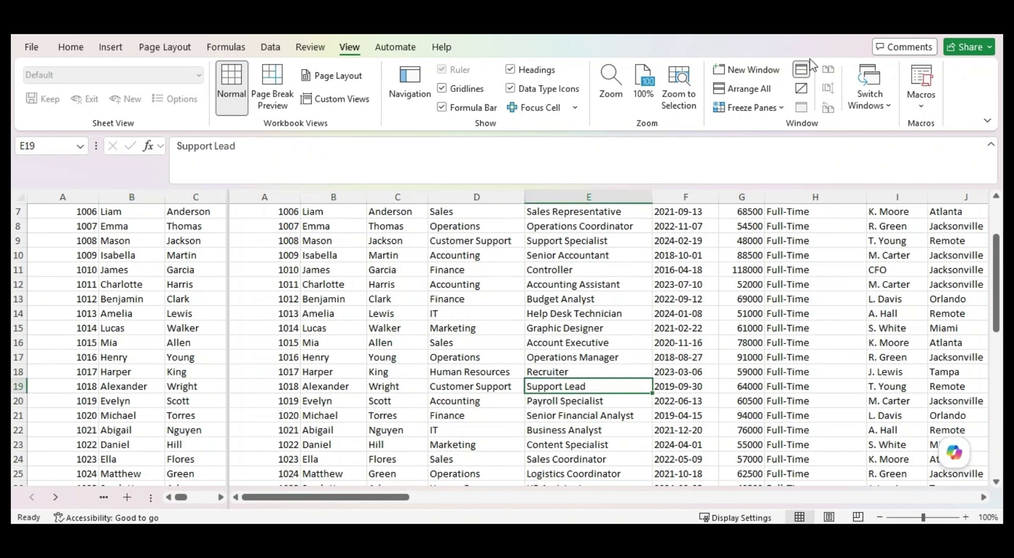
{"action": "left_click", "coordinate": [801, 70]}
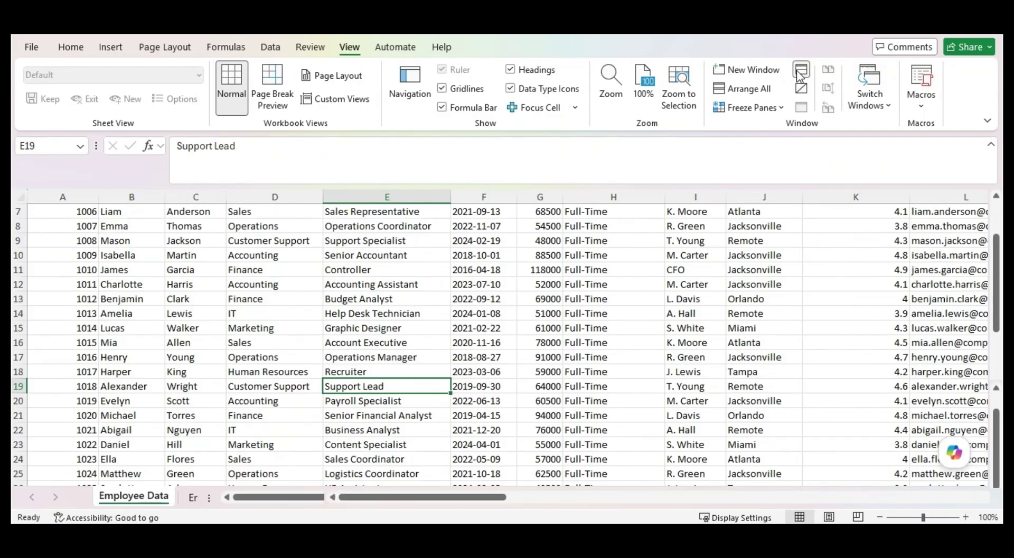
{"action": "left_click", "coordinate": [800, 70]}
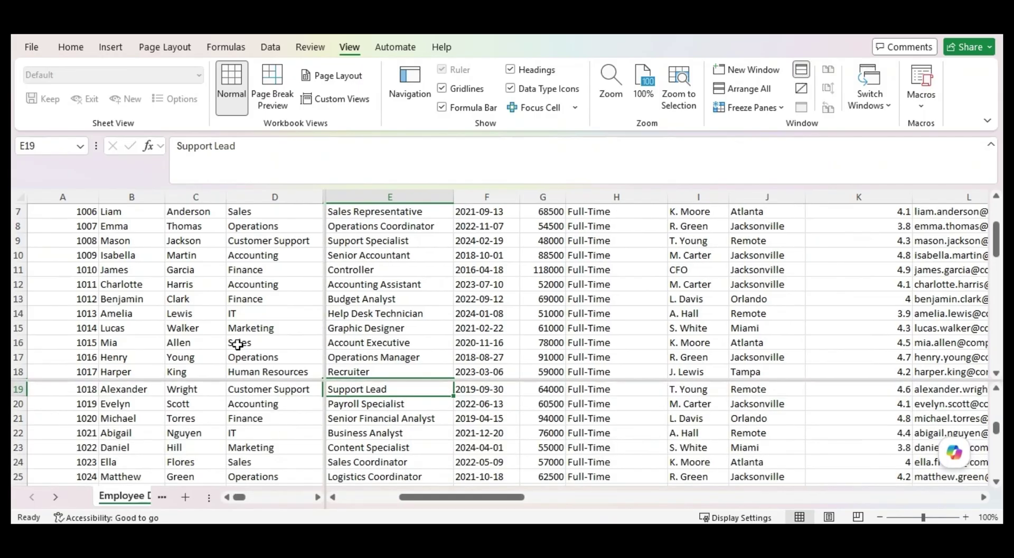
Check how the upper panes move through the employee records relative to the lower panes, starting from cell D15.
{"action": "left_click", "coordinate": [233, 326]}
{"action": "scroll", "coordinate": [231, 323], "scroll_direction": "down", "scroll_amount": 1}
{"action": "scroll", "coordinate": [232, 323], "scroll_direction": "down", "scroll_amount": 4}
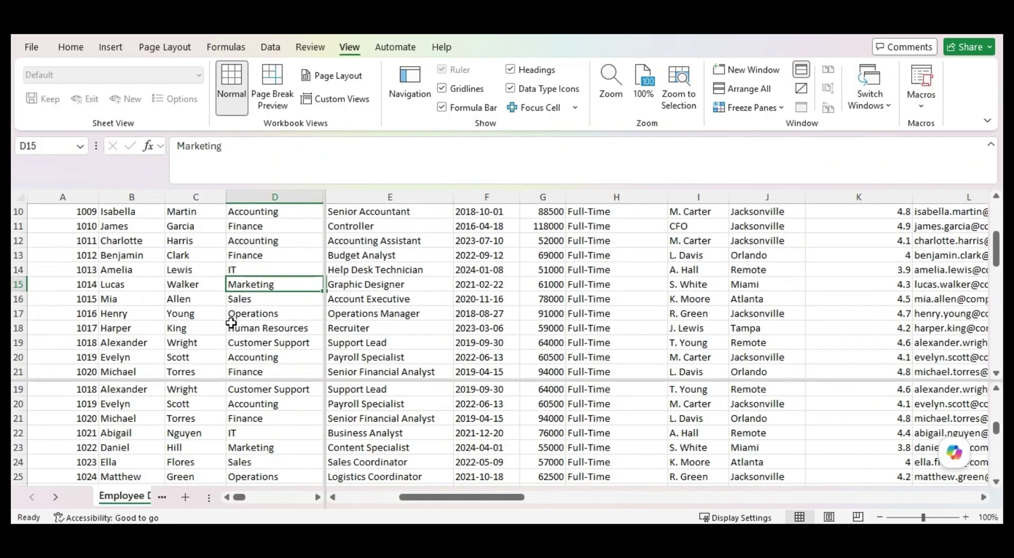
{"action": "scroll", "coordinate": [232, 323], "scroll_direction": "down", "scroll_amount": 1}
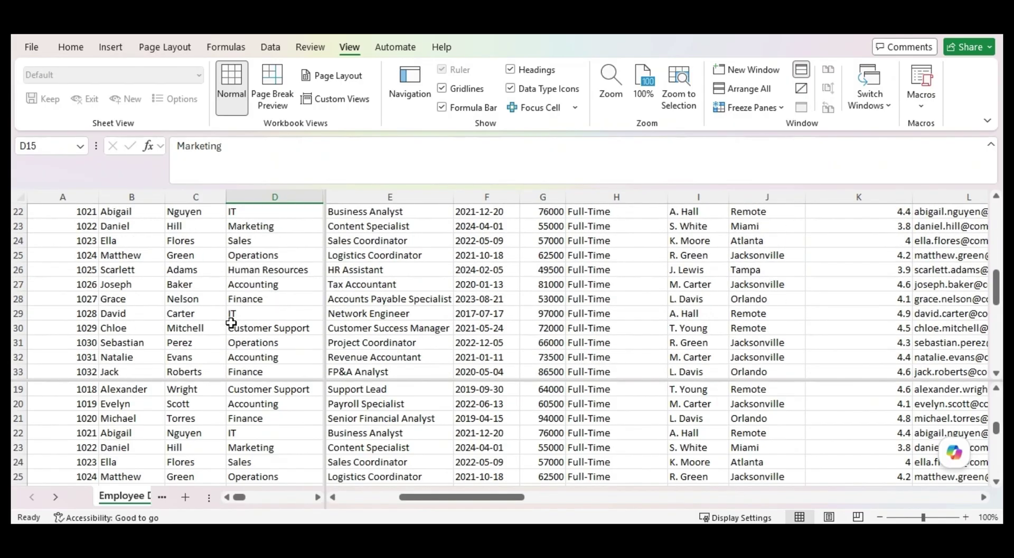
{"action": "scroll", "coordinate": [231, 323], "scroll_direction": "up", "scroll_amount": 4}
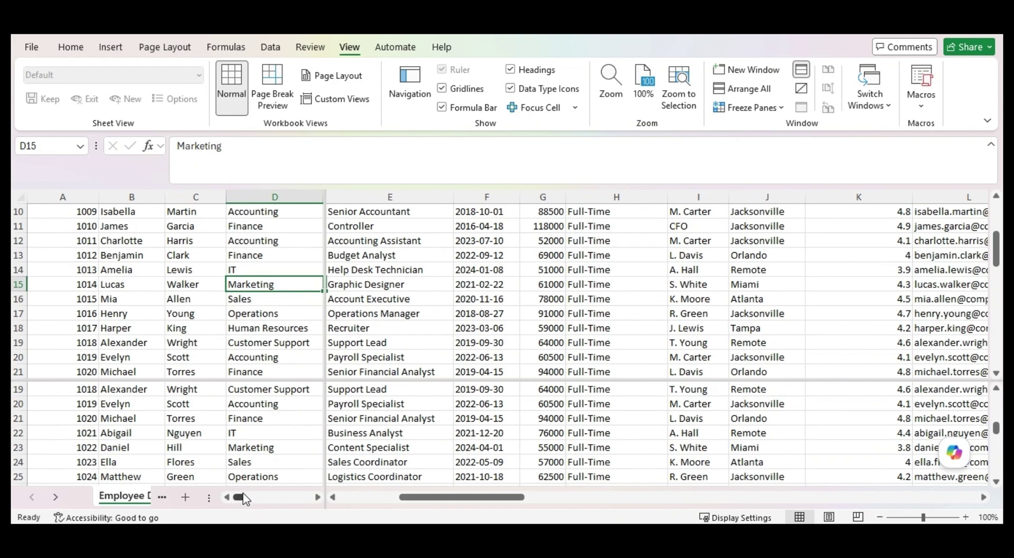
{"action": "mouse_move", "coordinate": [240, 497]}
{"action": "left_mouse_down"}
{"action": "mouse_move", "coordinate": [271, 501]}
{"action": "mouse_move", "coordinate": [239, 498]}
{"action": "left_mouse_up"}
Show the header row in the lower panes, the columns from A in the right panes and columns K to M in the left panes.
{"action": "left_click", "coordinate": [370, 417]}
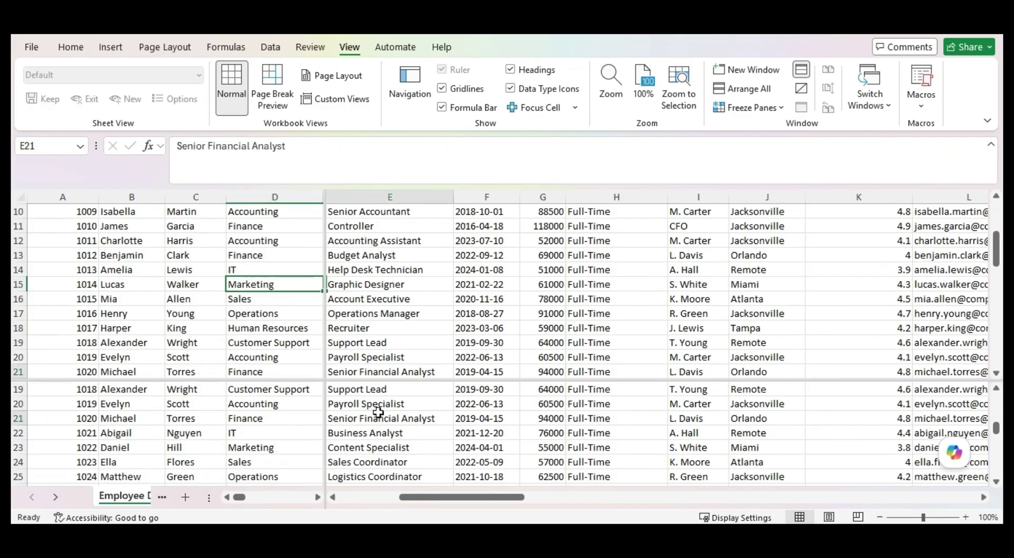
{"action": "scroll", "coordinate": [566, 389], "scroll_direction": "up", "scroll_amount": 4}
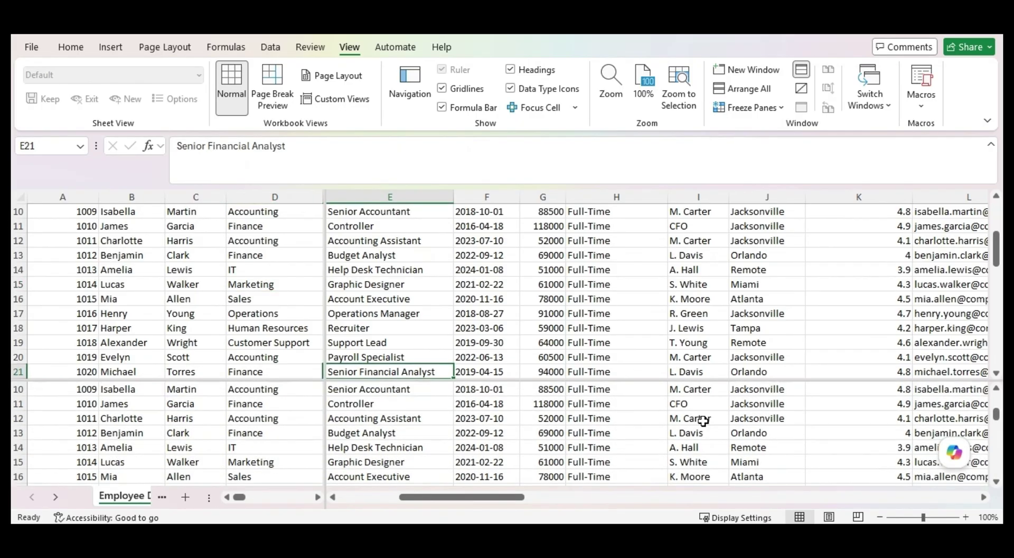
{"action": "scroll", "coordinate": [718, 421], "scroll_direction": "up", "scroll_amount": 2}
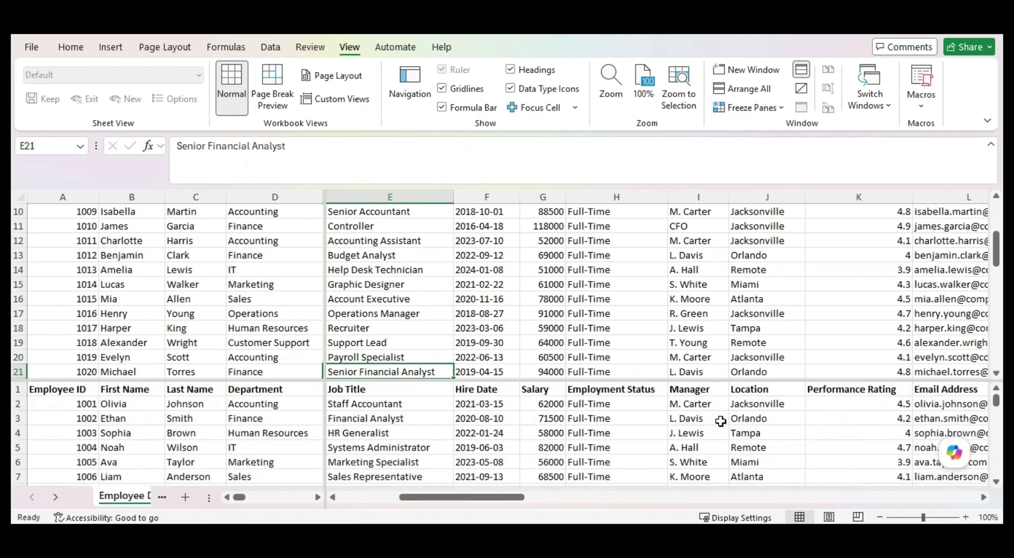
{"action": "left_click_drag", "start_coordinate": [510, 497], "coordinate": [436, 509]}
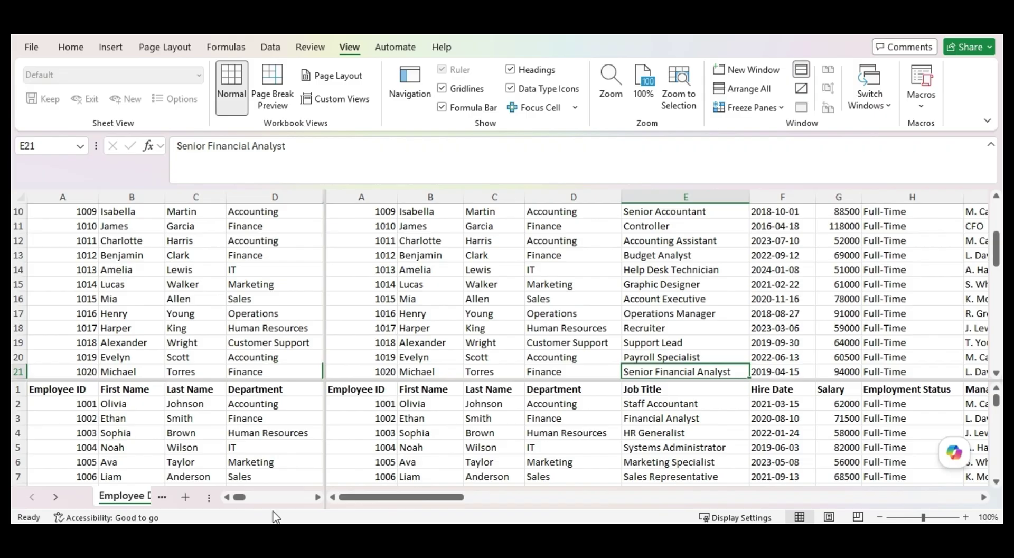
{"action": "left_click_drag", "start_coordinate": [240, 497], "coordinate": [258, 497]}
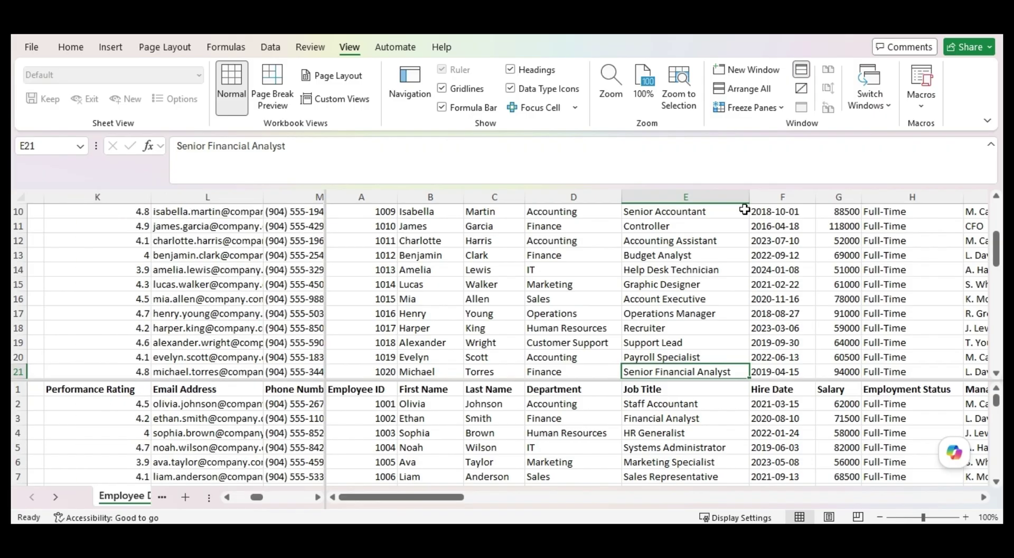
Review the Freeze Panes options without applying one, and remove the four-pane split.
{"action": "left_click", "coordinate": [773, 109]}
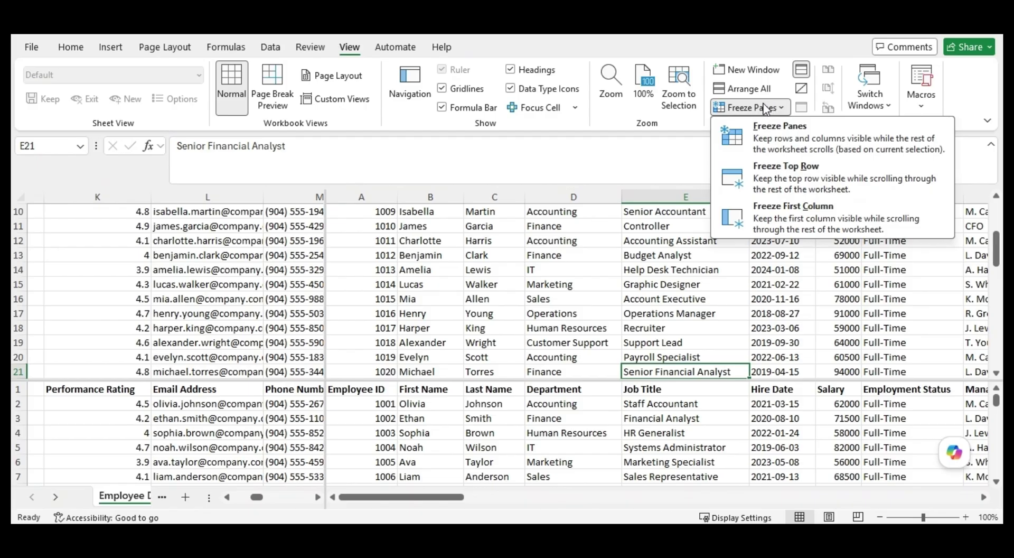
{"action": "left_click", "coordinate": [543, 245]}
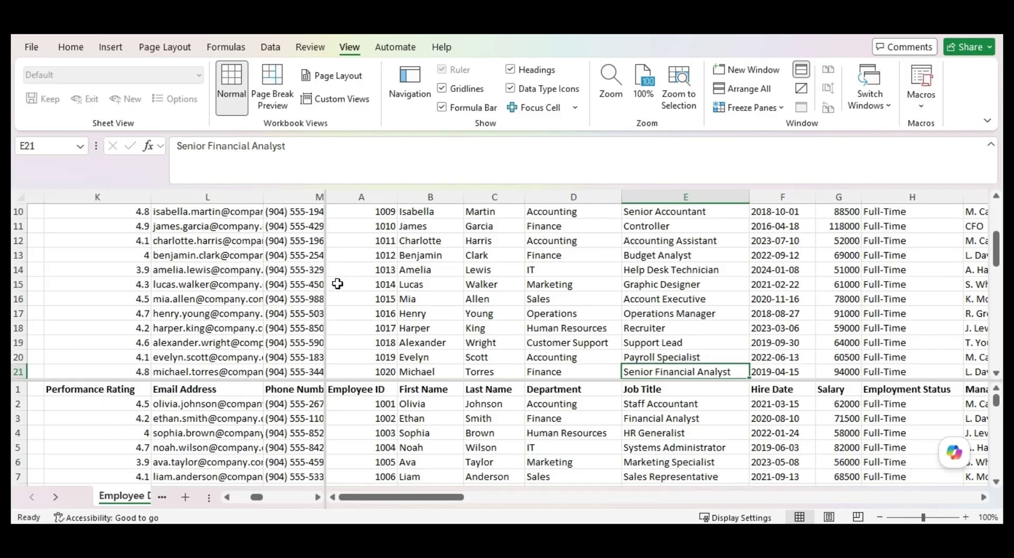
{"action": "left_click", "coordinate": [801, 72]}
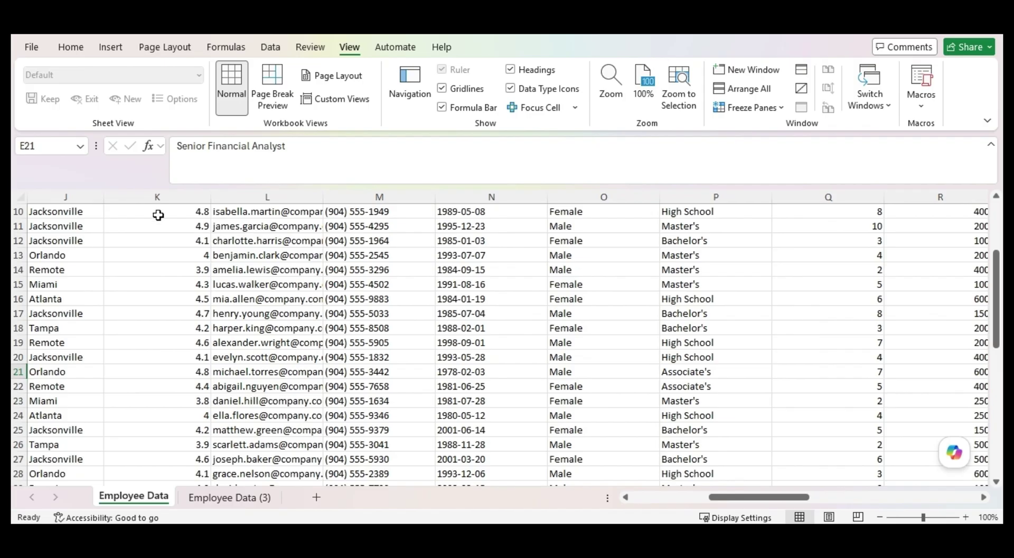
{"action": "left_click_drag", "start_coordinate": [713, 499], "coordinate": [622, 499]}
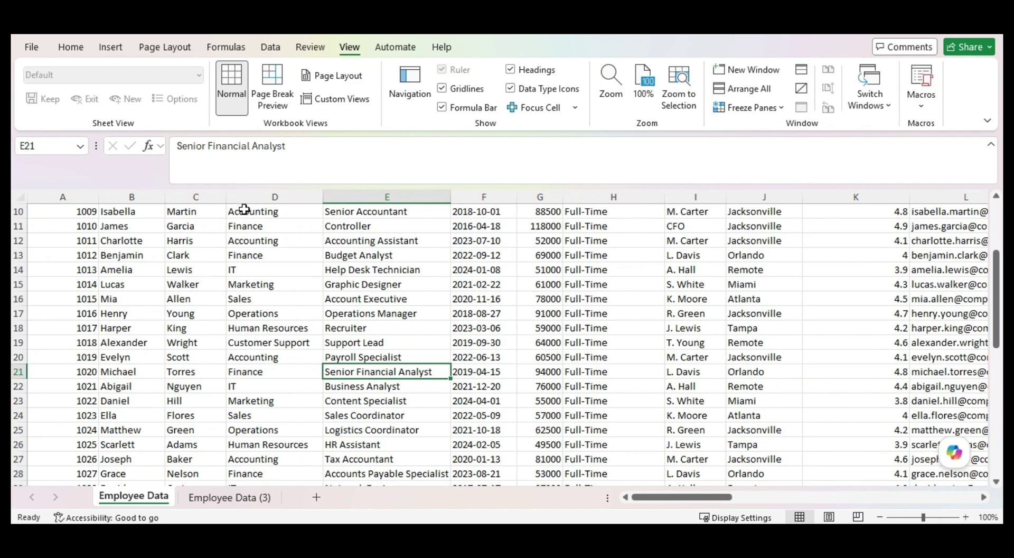
Select the whole Job Title column (E).
{"action": "left_click", "coordinate": [366, 197]}
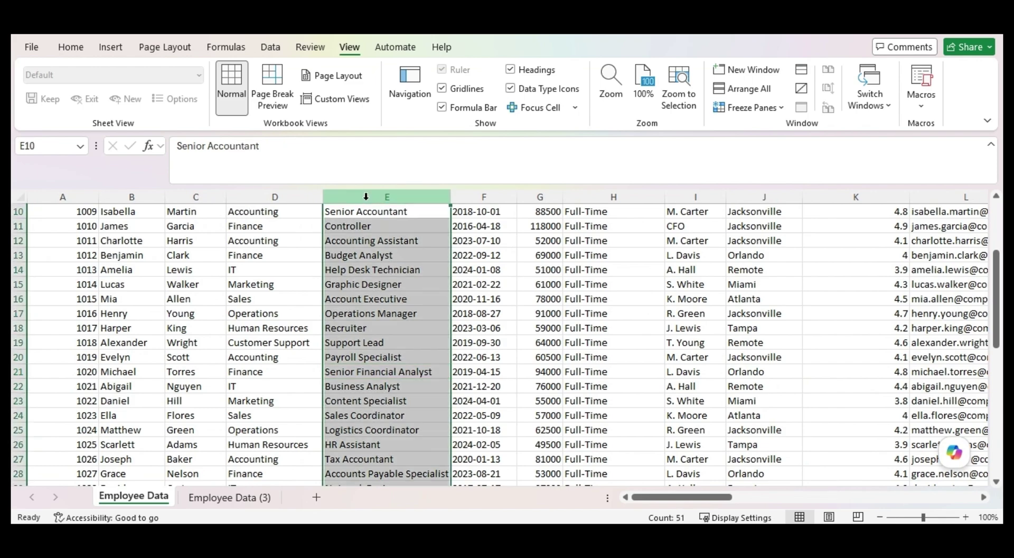